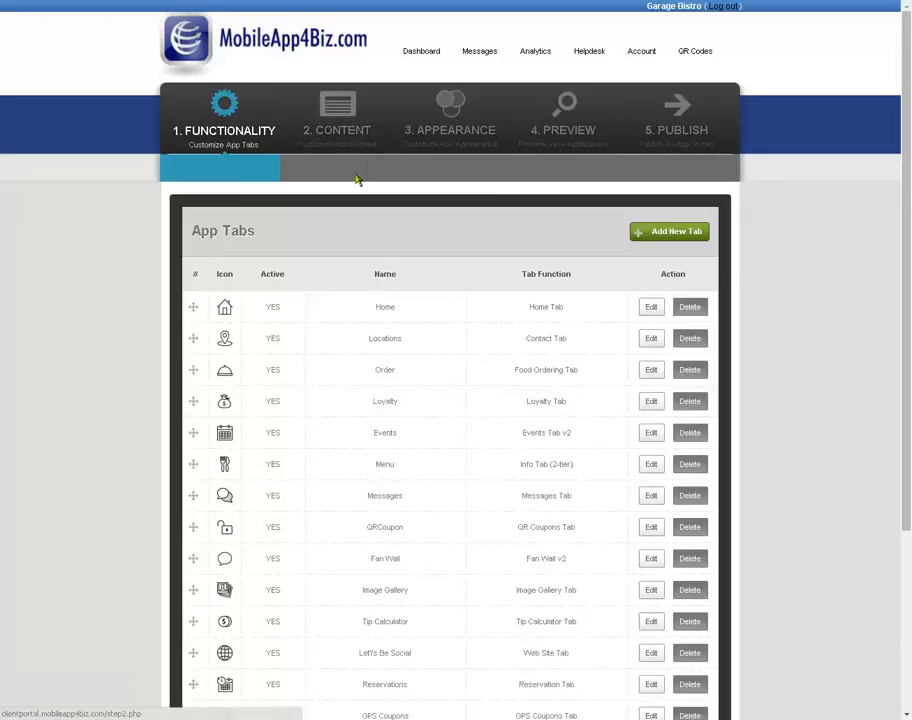
Open the app content settings and enable the Call, Direction and Tell Friend buttons for Home, saving the settings.
left_click(331, 115)
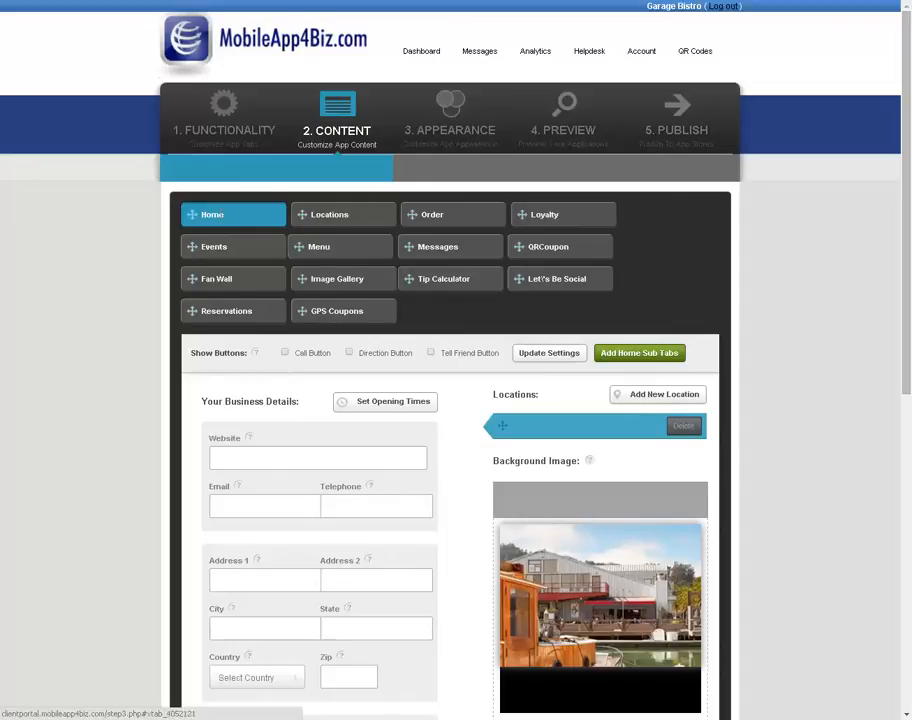
scroll(458, 502, "down", 1)
scroll(470, 503, "down", 1)
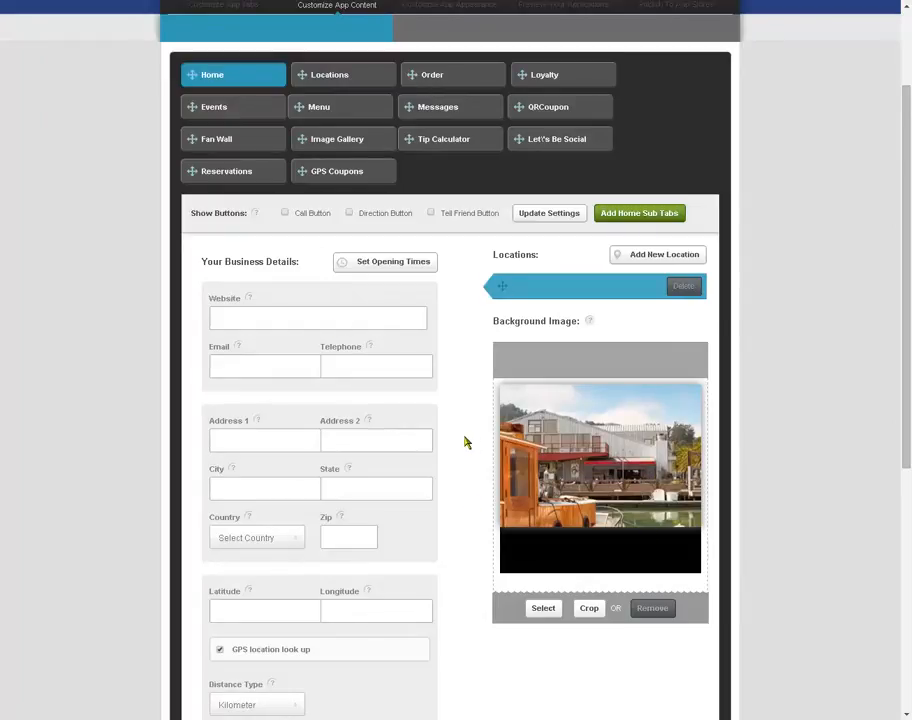
scroll(466, 442, "up", 1)
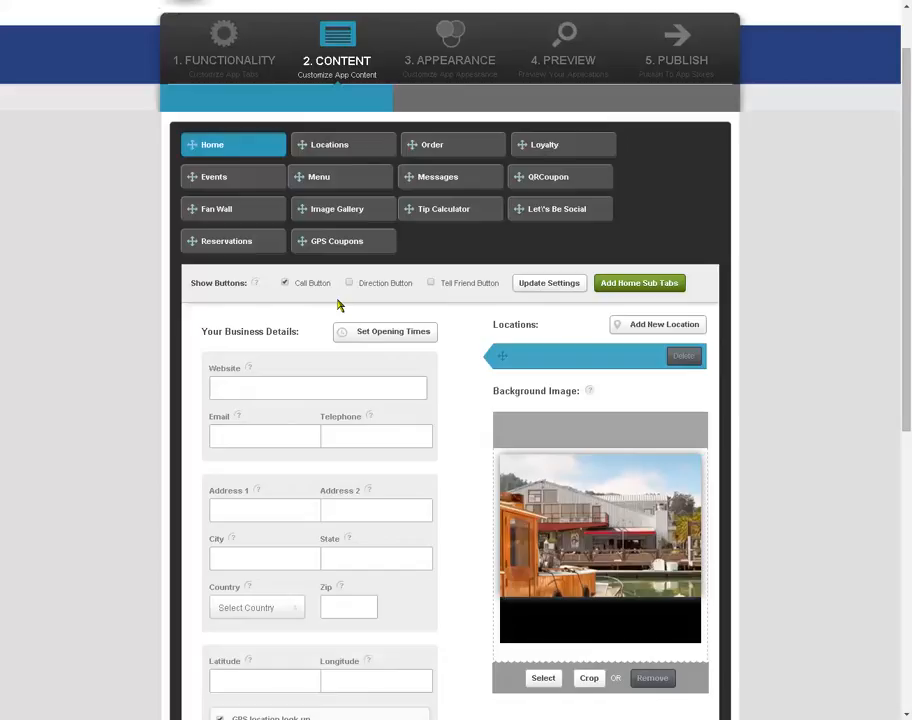
left_click(348, 282)
left_click(533, 286)
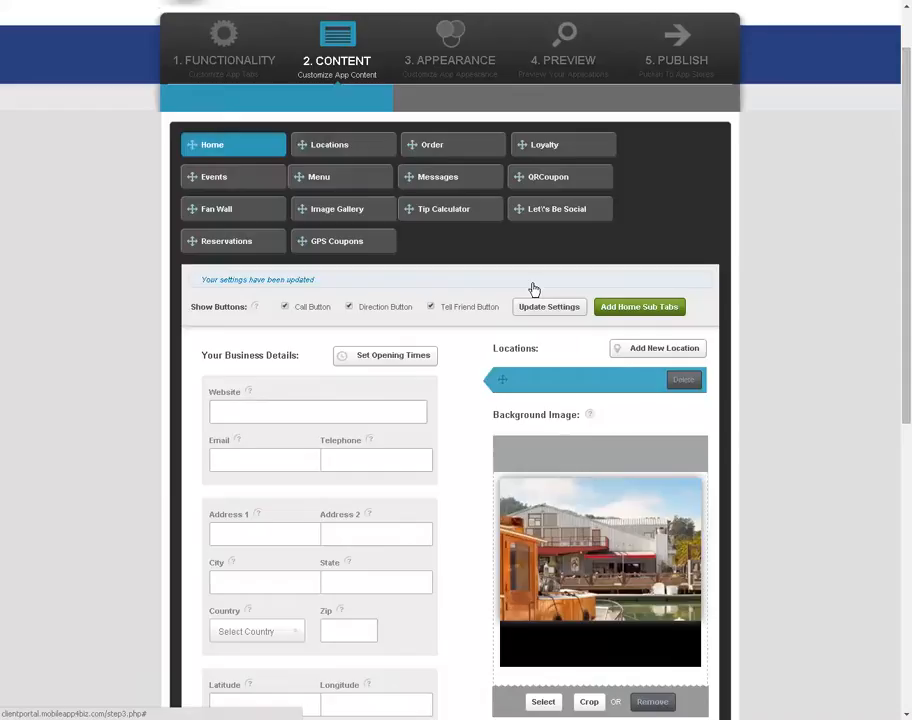
scroll(461, 350, "down", 1)
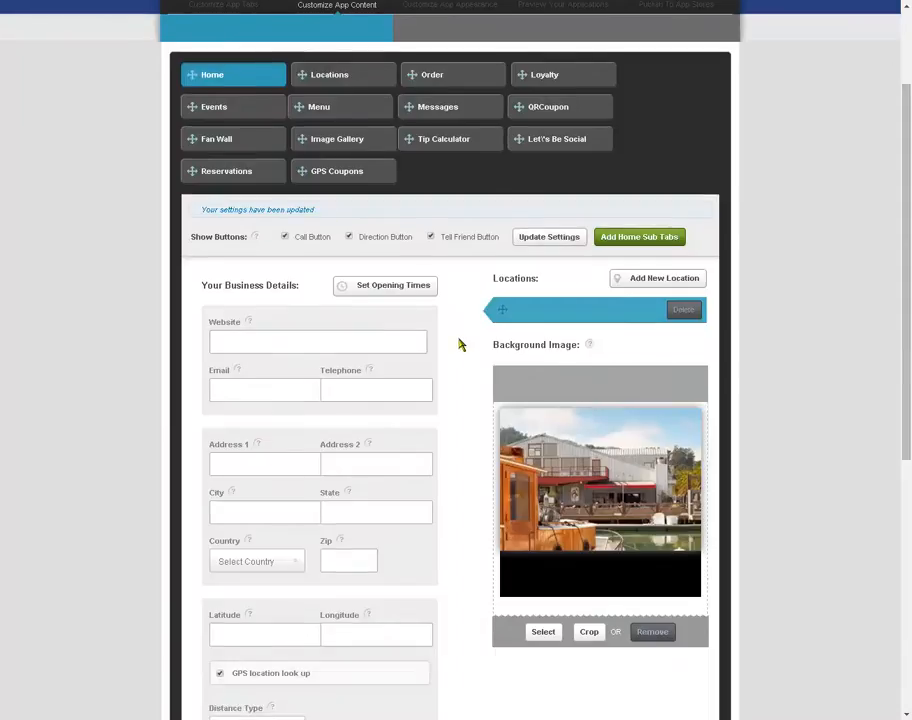
left_click(277, 346)
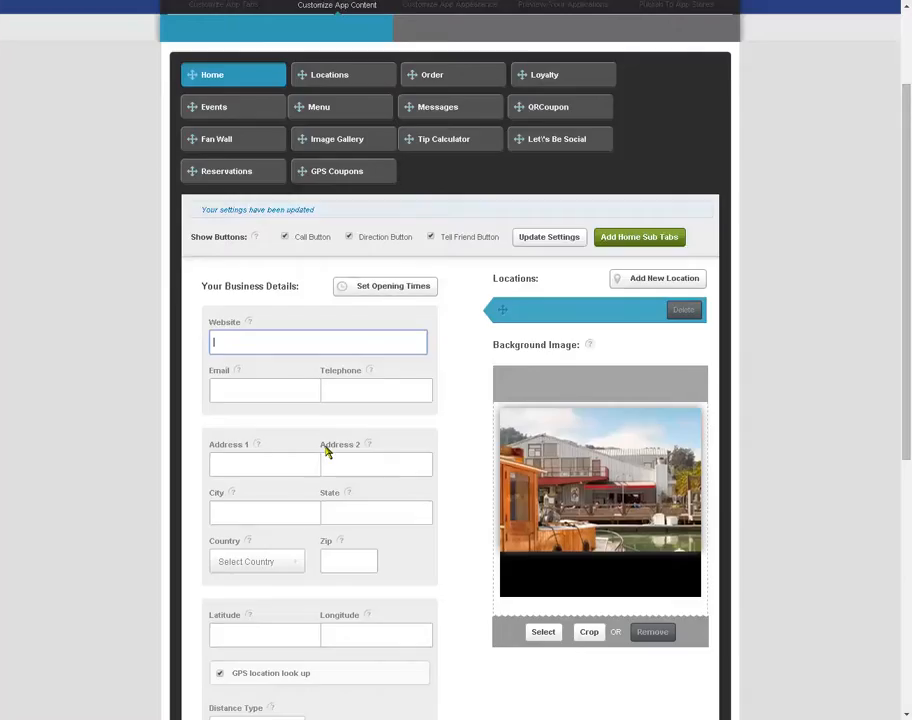
type("http://www.legaragebistrosausalito.com/")
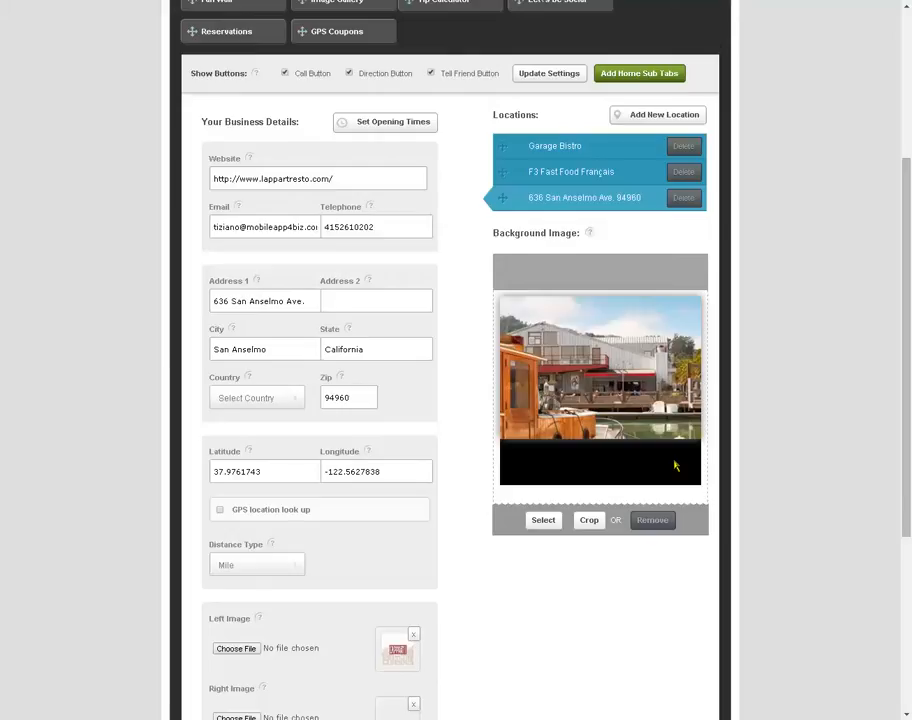
Review the business details of the Garage Bistro, F3 Fast Food Français and third listed locations.
left_click(565, 151)
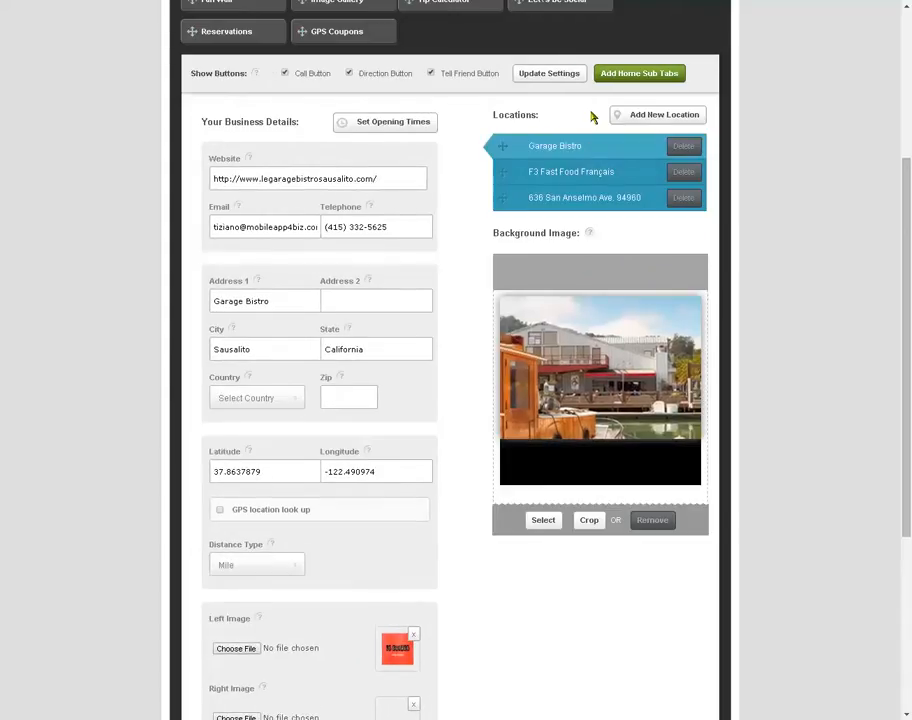
left_click(573, 175)
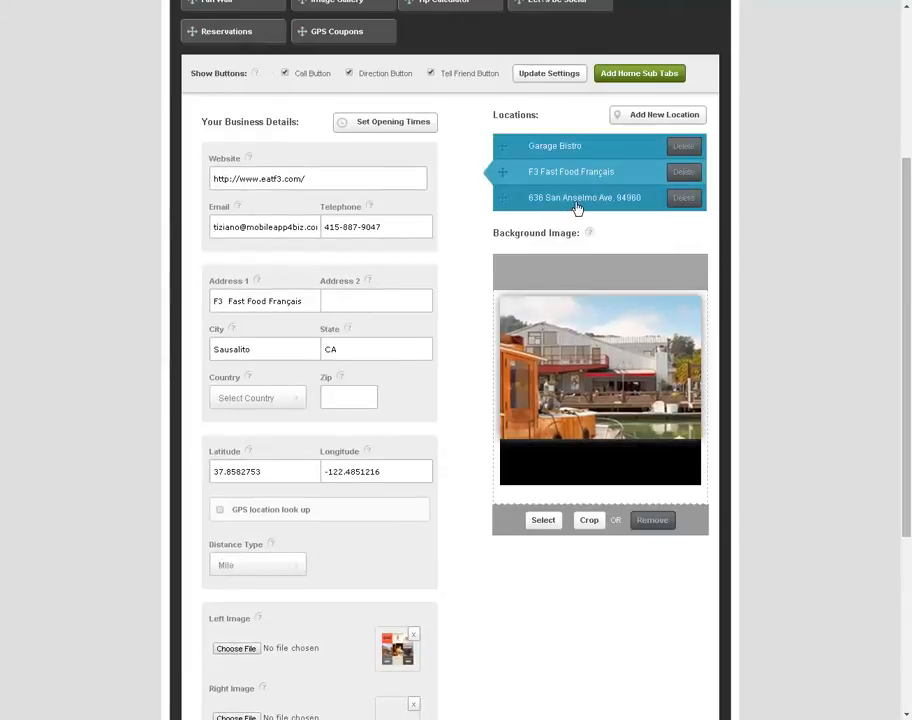
left_click(577, 204)
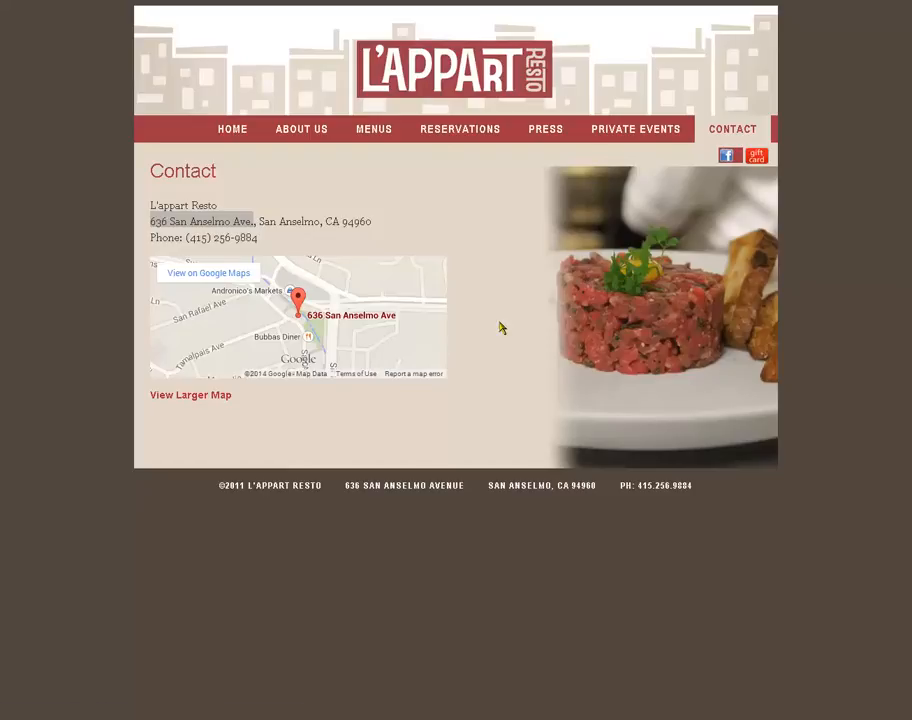
Copy the restaurant name from its website's contact page and set the third location's Address 1 to L'Appart Resto.
double_click(204, 205)
left_click_drag(189, 205, 159, 206)
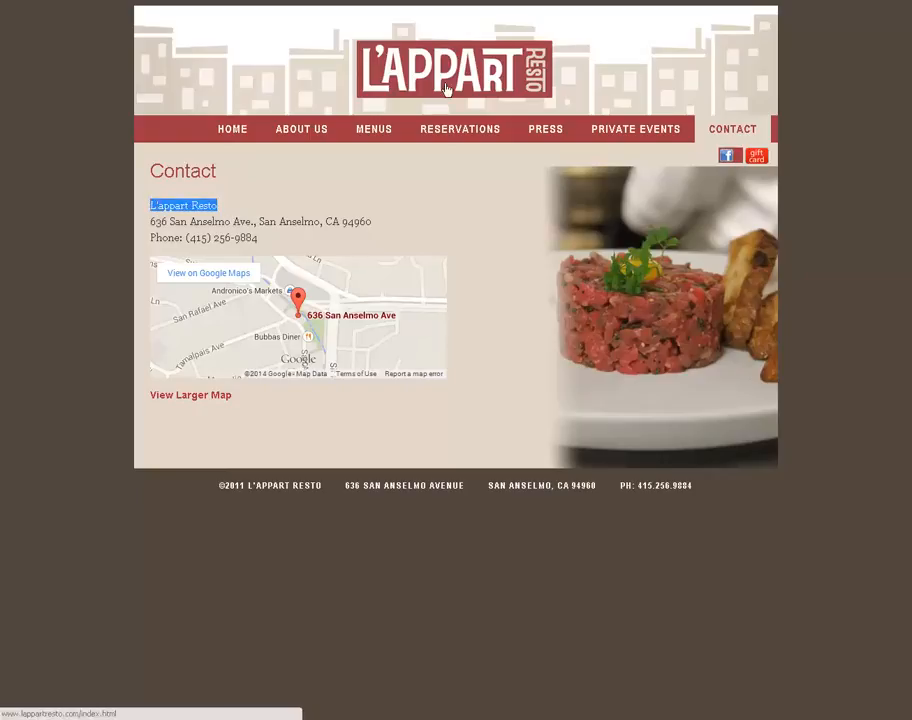
left_click(680, 2)
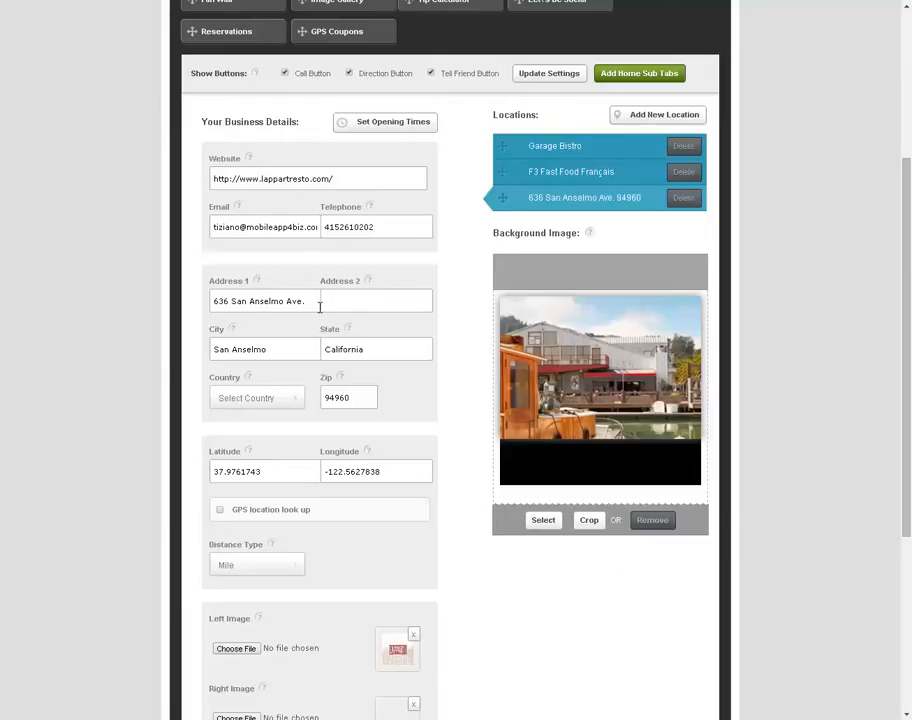
left_click_drag(310, 299, 144, 312)
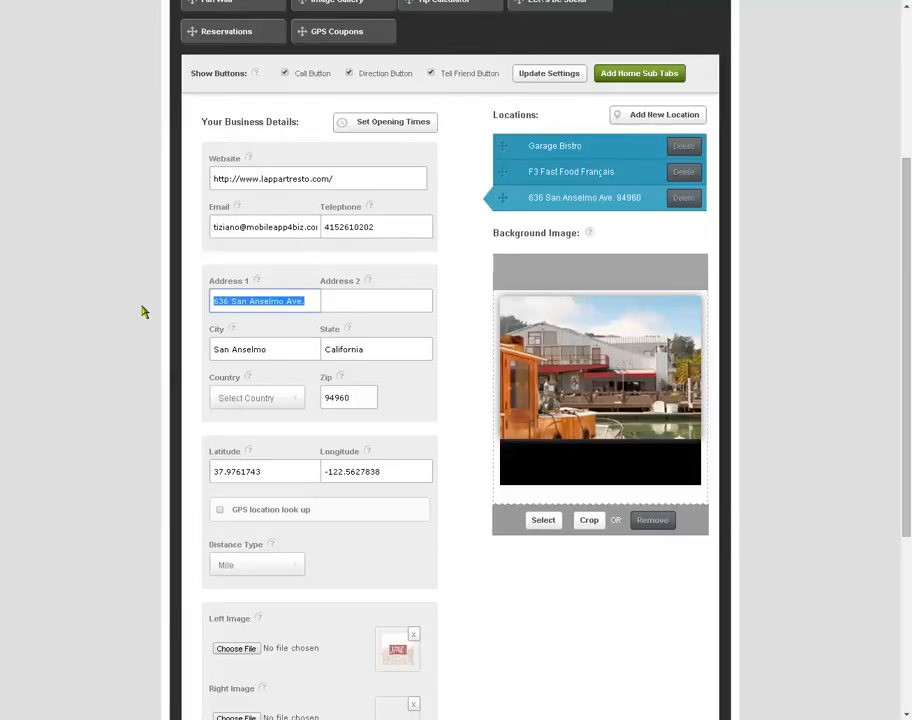
type("L'appart Resto")
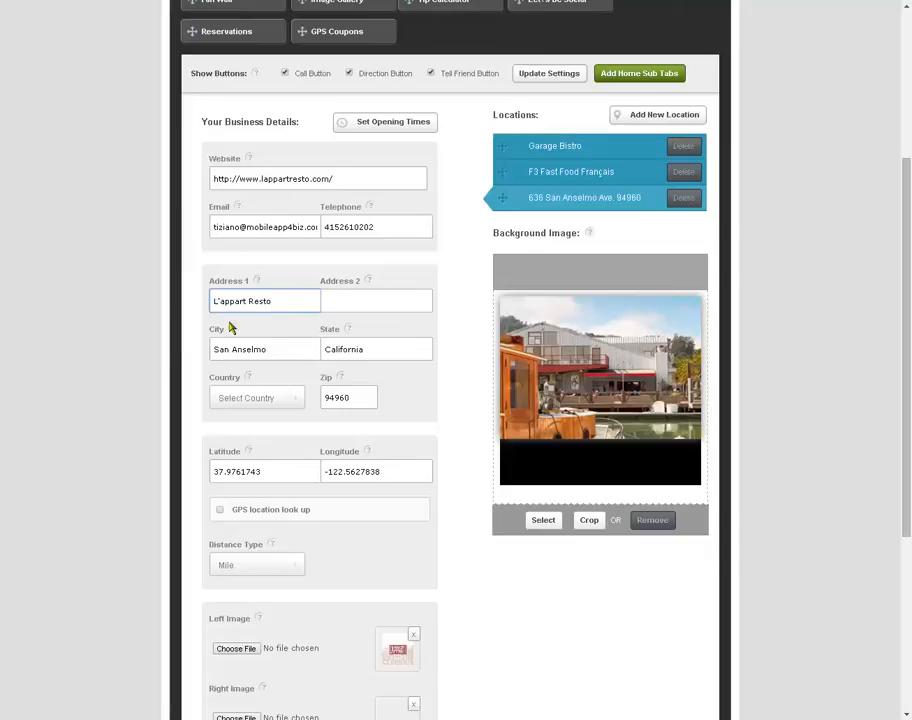
key("BackSpace")
type("A")
Clear the third location's zip code and save the changes to its business details.
left_click(354, 393)
key("ctrl+a")
key("BackSpace")
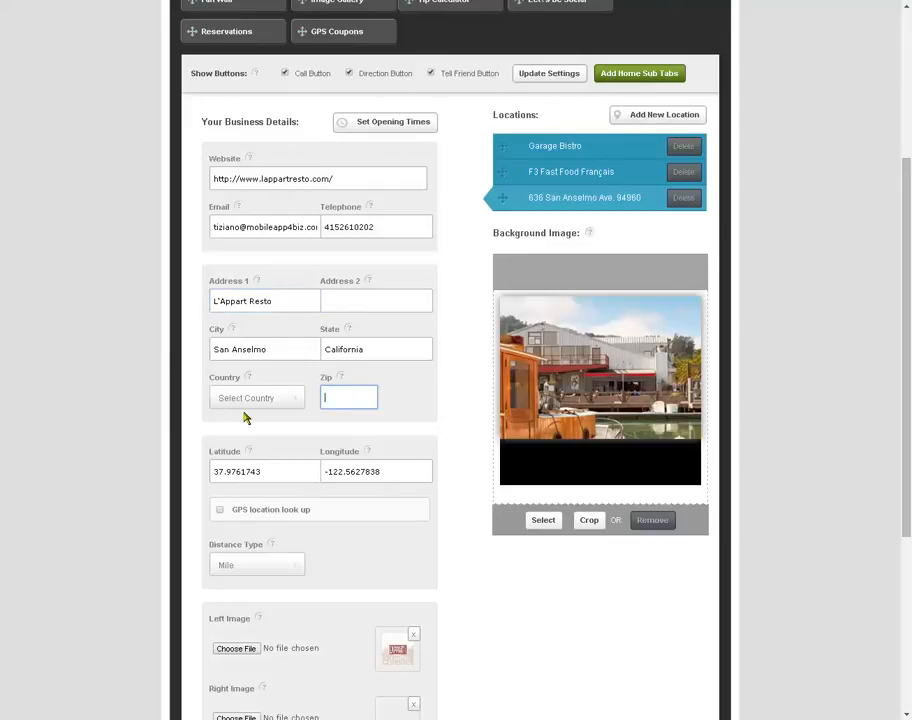
scroll(407, 395, "down", 2)
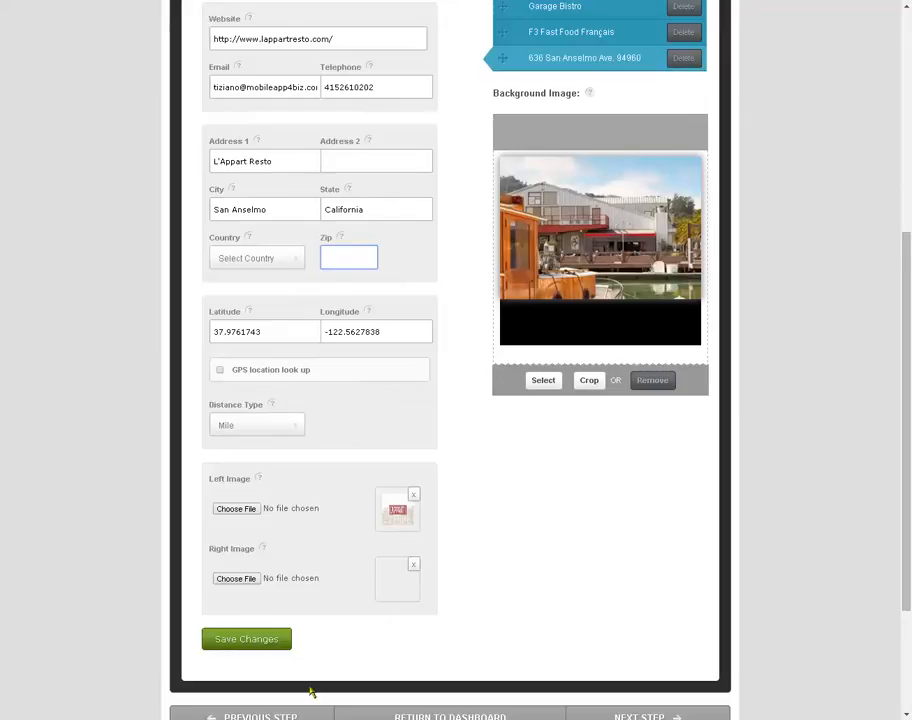
left_click(262, 639)
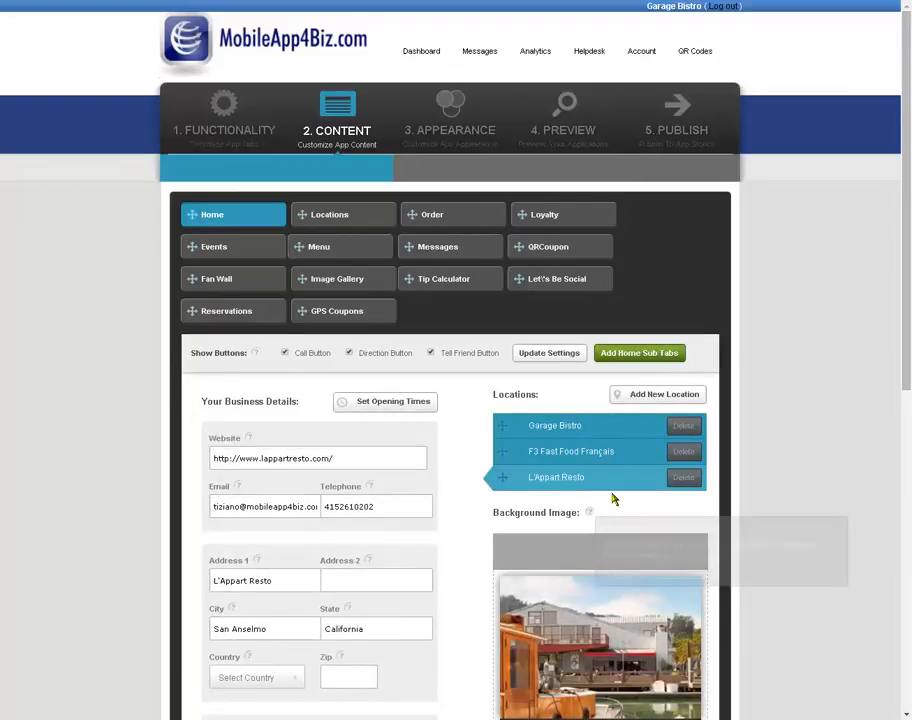
Review the Home content, including the location list, business details, background image and left and right image settings.
scroll(472, 484, "down", 1)
scroll(466, 473, "down", 1)
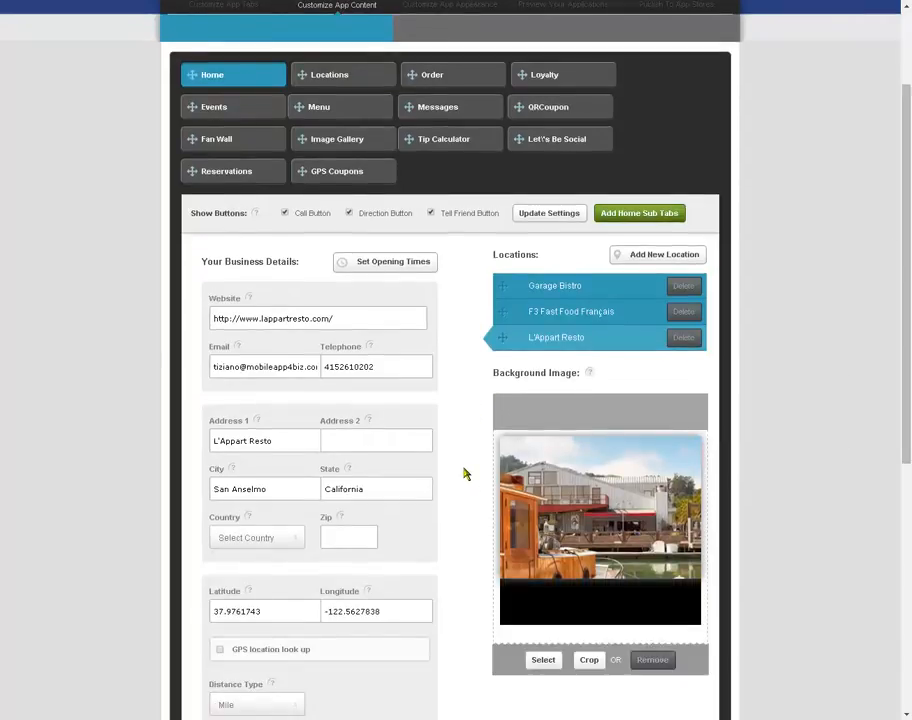
scroll(461, 466, "down", 1)
scroll(461, 466, "up", 3)
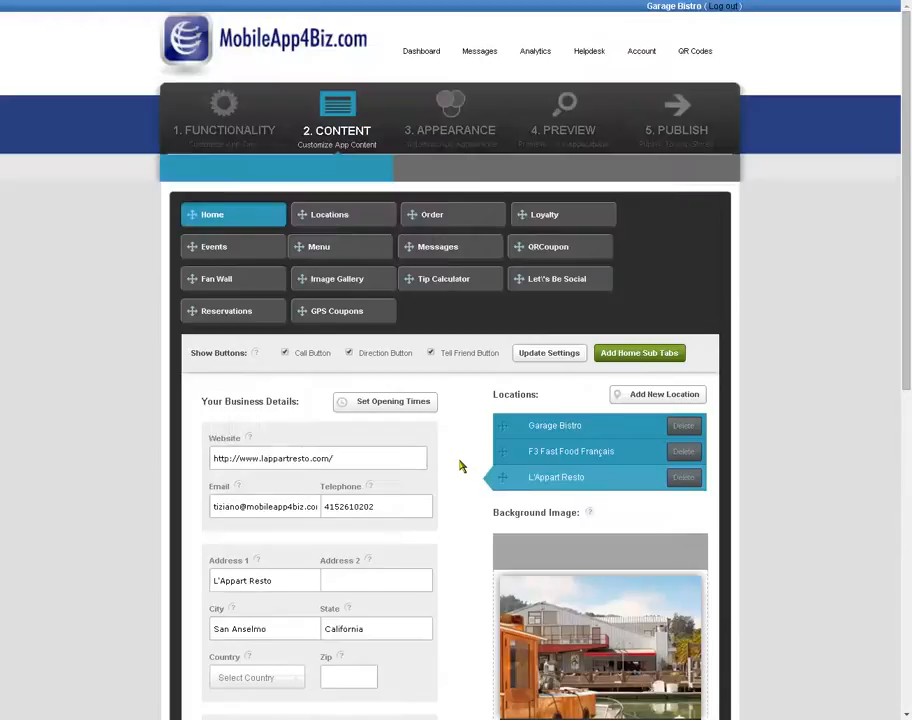
scroll(461, 466, "down", 7)
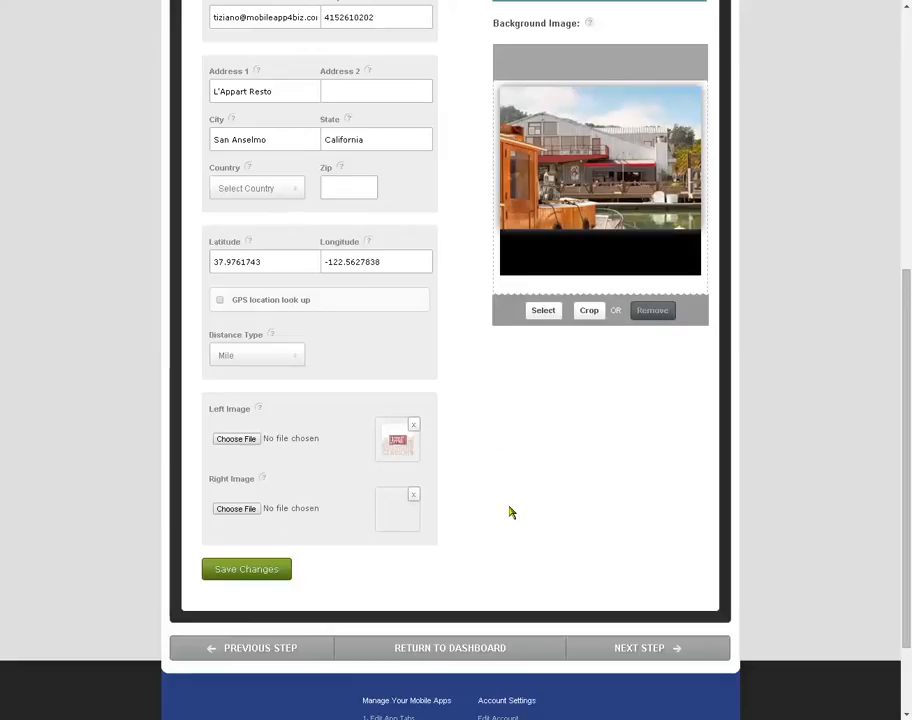
scroll(495, 490, "up", 4)
scroll(422, 355, "up", 1)
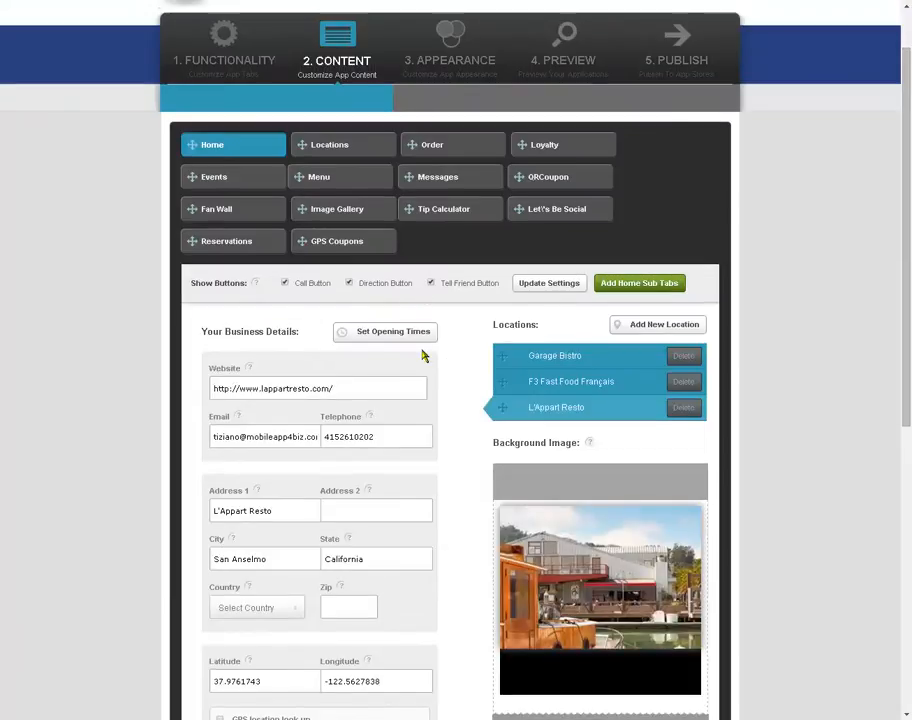
Open the Locations content and look through its location list and general business information.
left_click(325, 148)
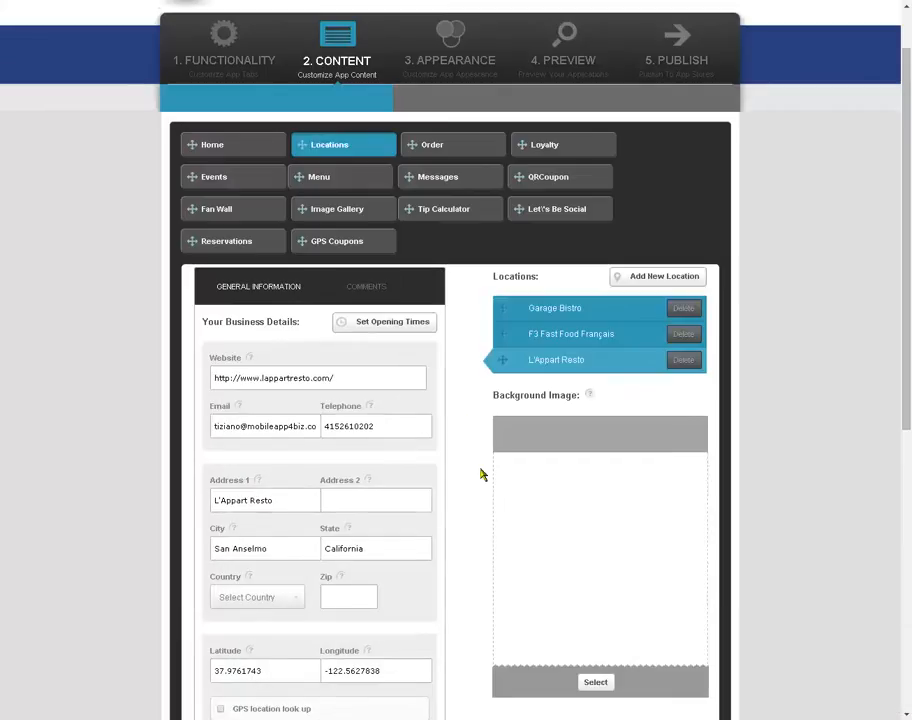
scroll(279, 540, "down", 2)
scroll(430, 535, "down", 3)
scroll(437, 539, "up", 6)
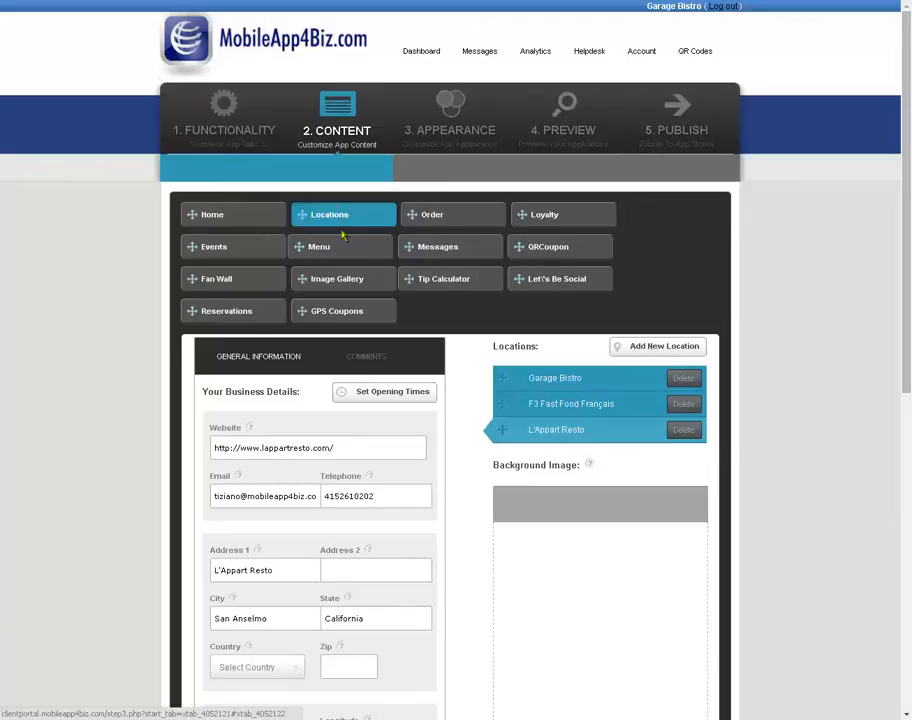
scroll(474, 436, "down", 3)
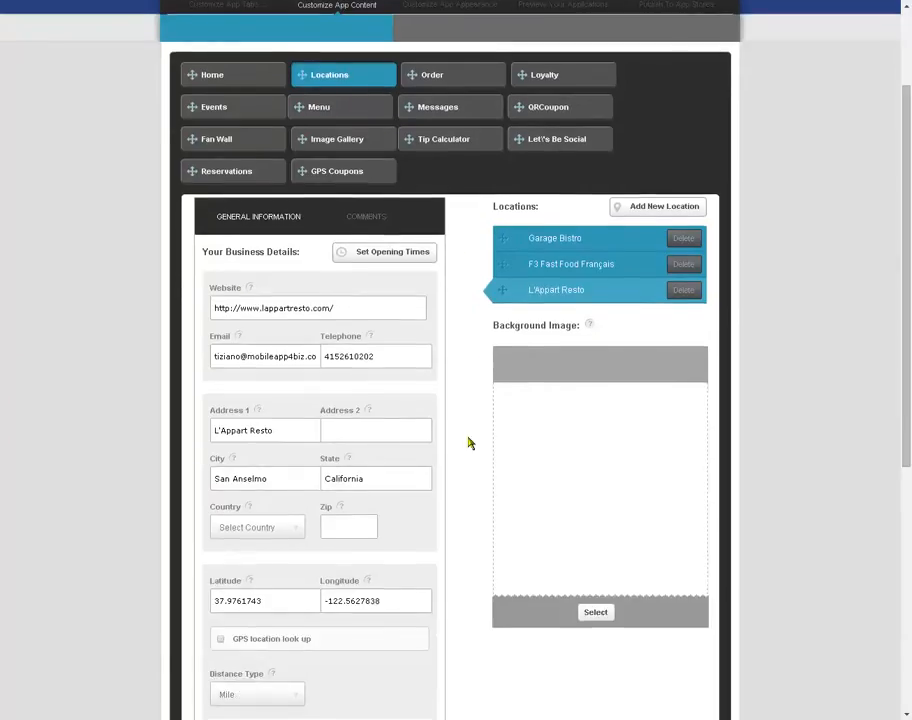
Open the Order content and look over the available ordering services.
left_click(440, 78)
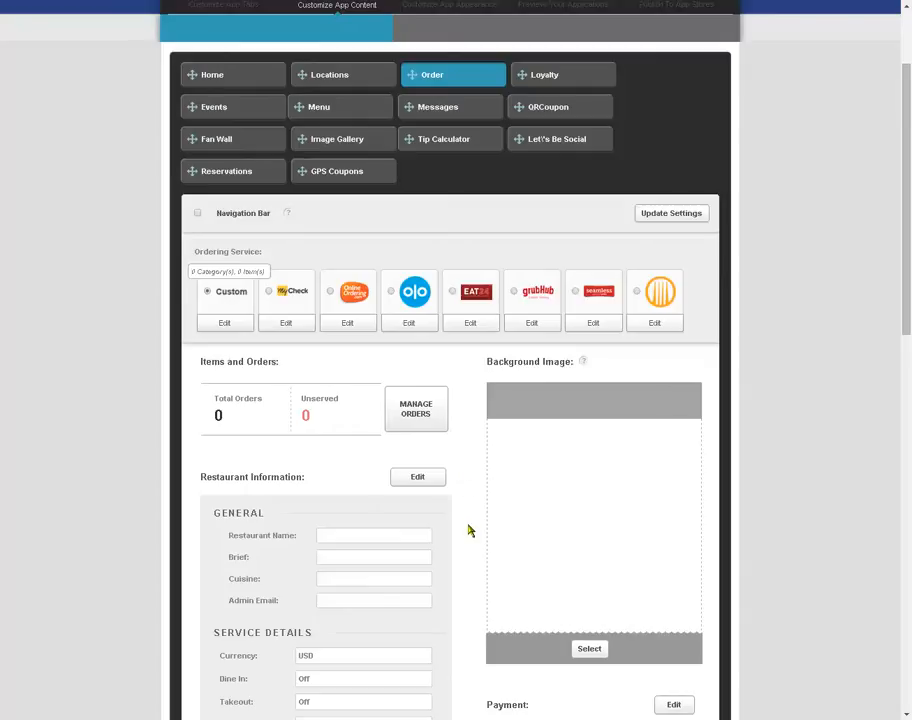
scroll(467, 531, "down", 2)
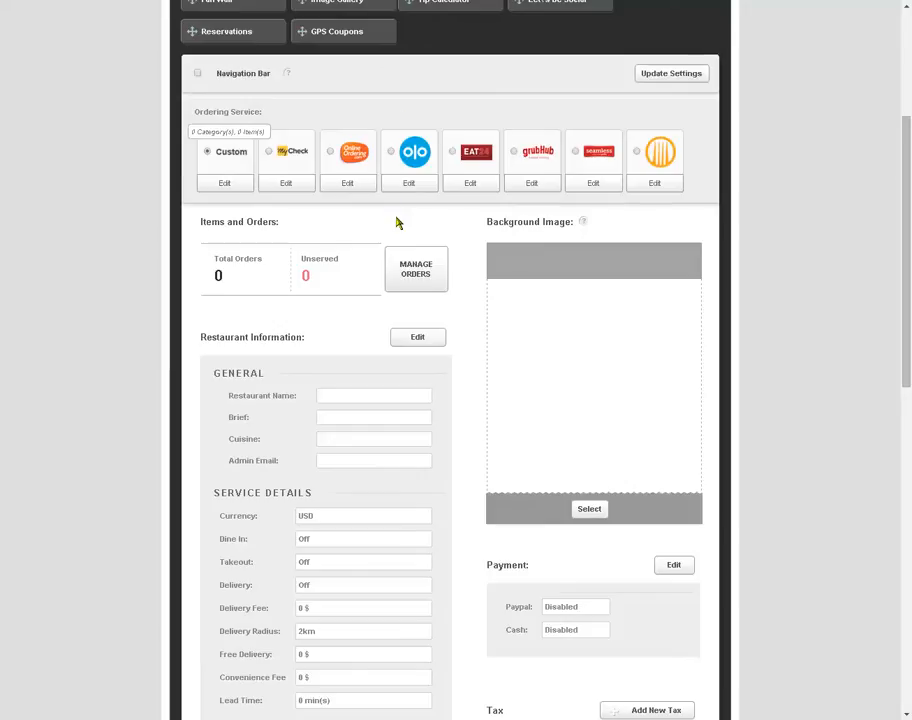
scroll(405, 240, "up", 1)
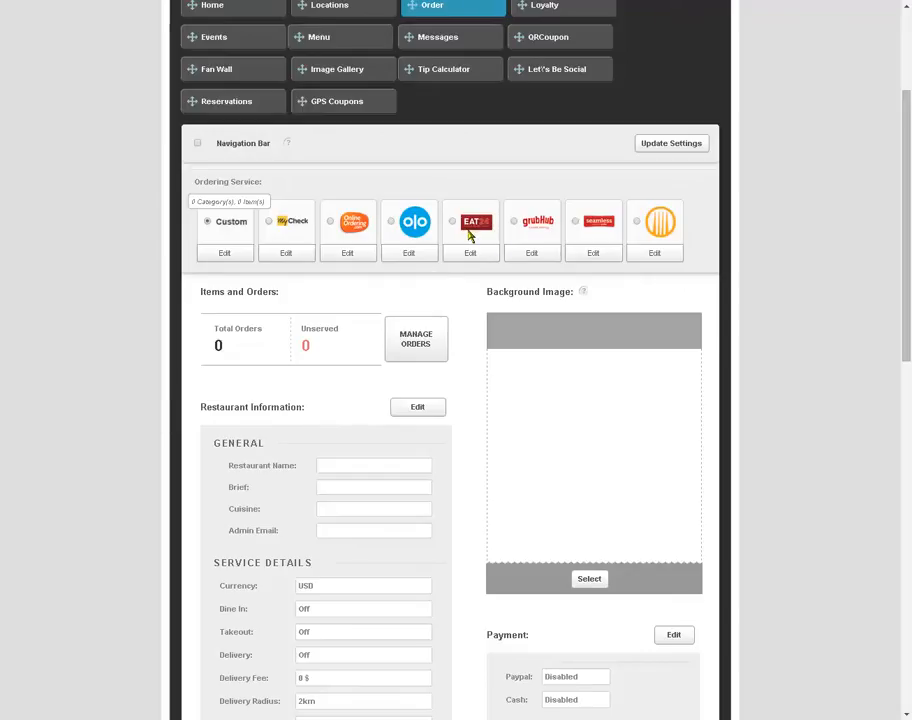
Try the OnlineOrdering service, look at its menu URL setting without saving, and return to the Custom service.
left_click(332, 222)
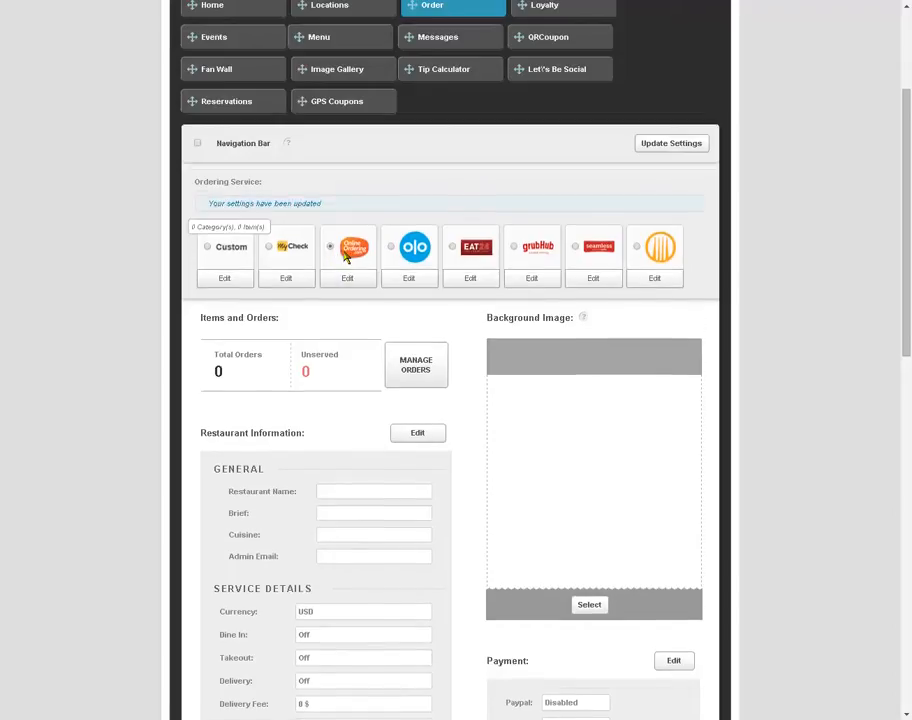
left_click(354, 280)
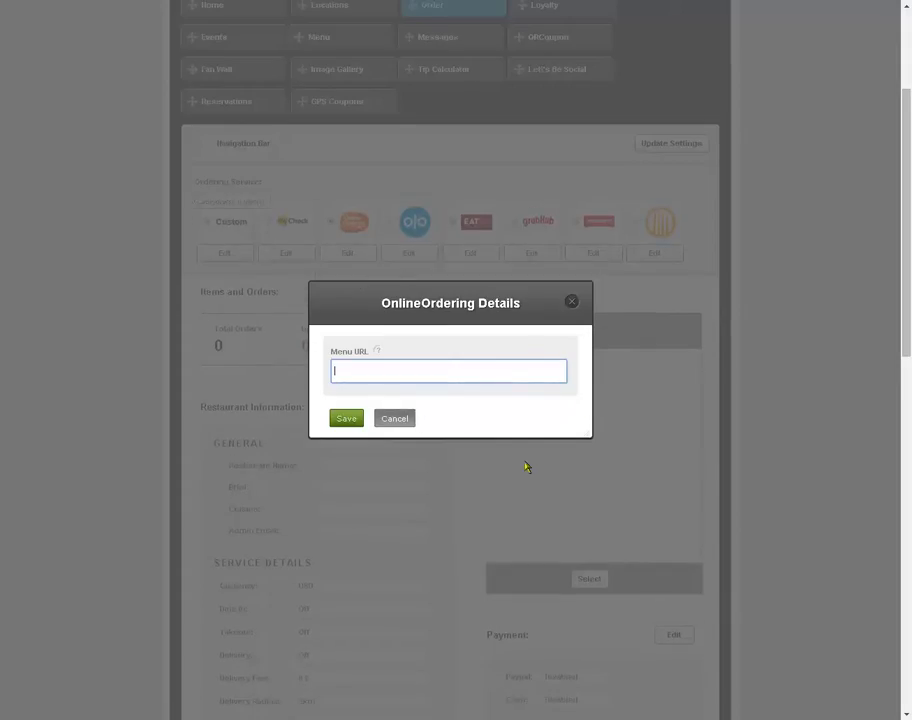
left_click(395, 418)
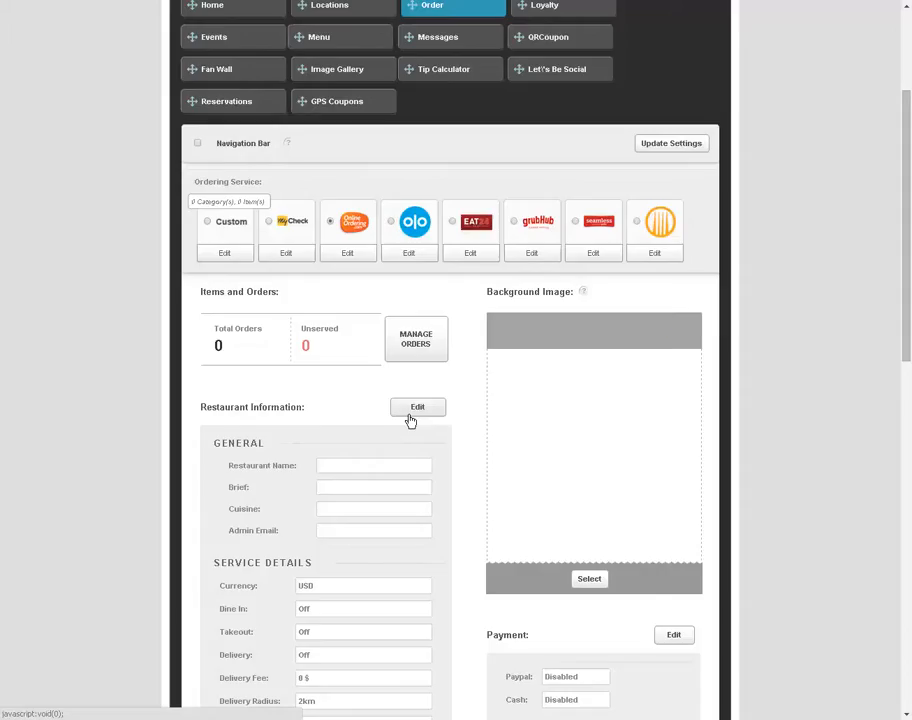
left_click(208, 222)
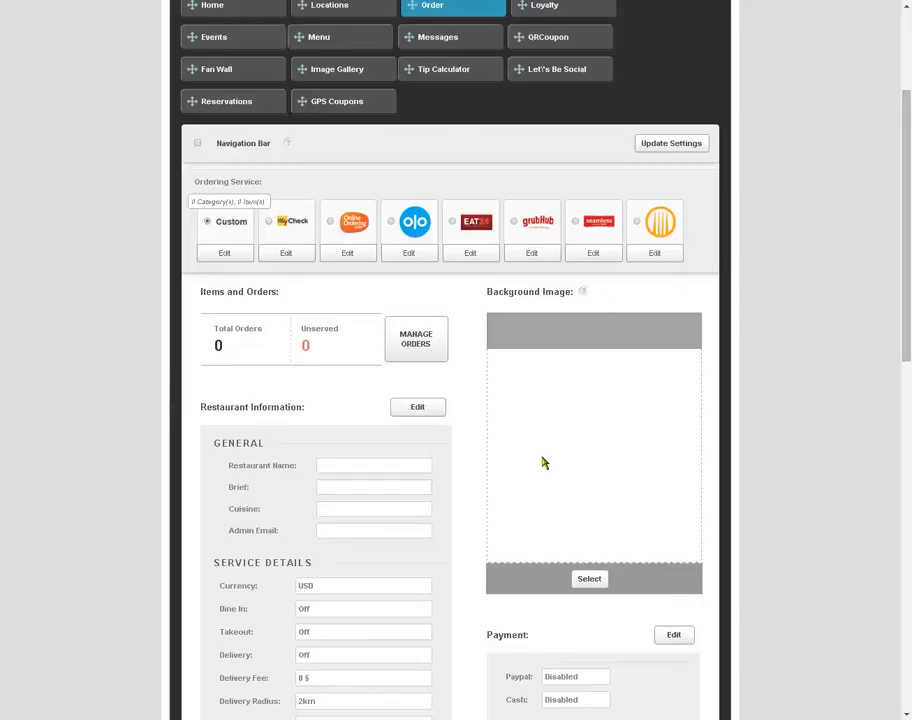
Examine the Custom ordering setup, including restaurant information, service details, payment, tax, printers and daily hours.
scroll(493, 489, "down", 3)
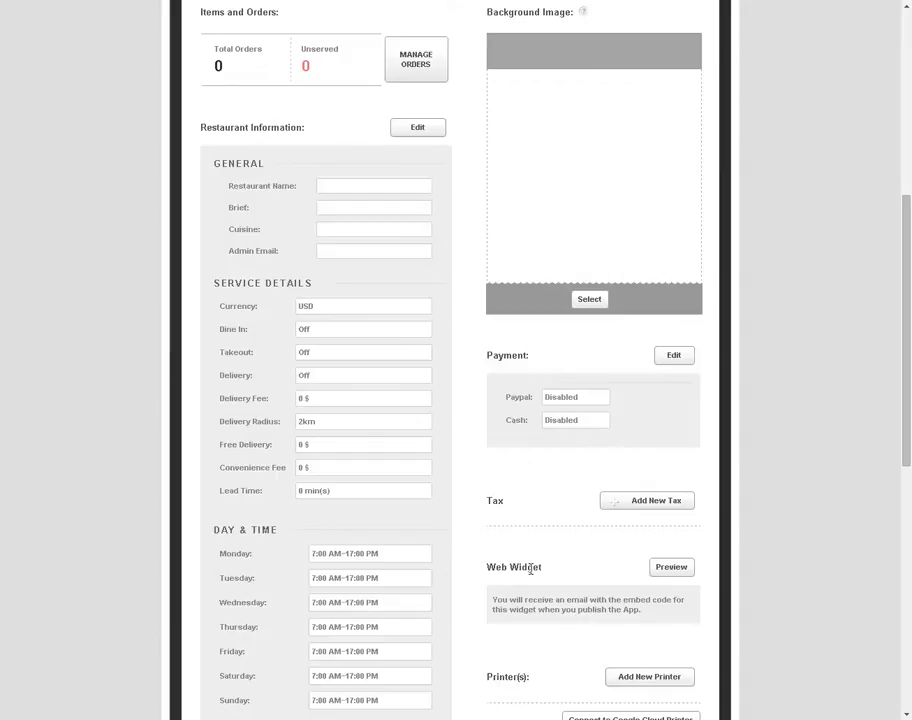
scroll(481, 260, "up", 3)
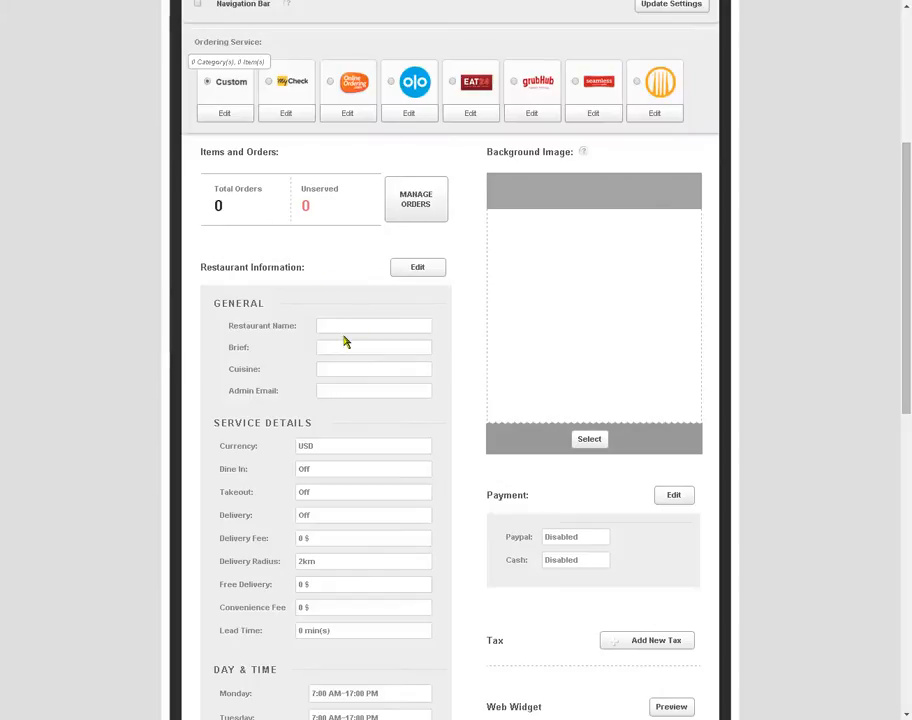
scroll(490, 318, "down", 1)
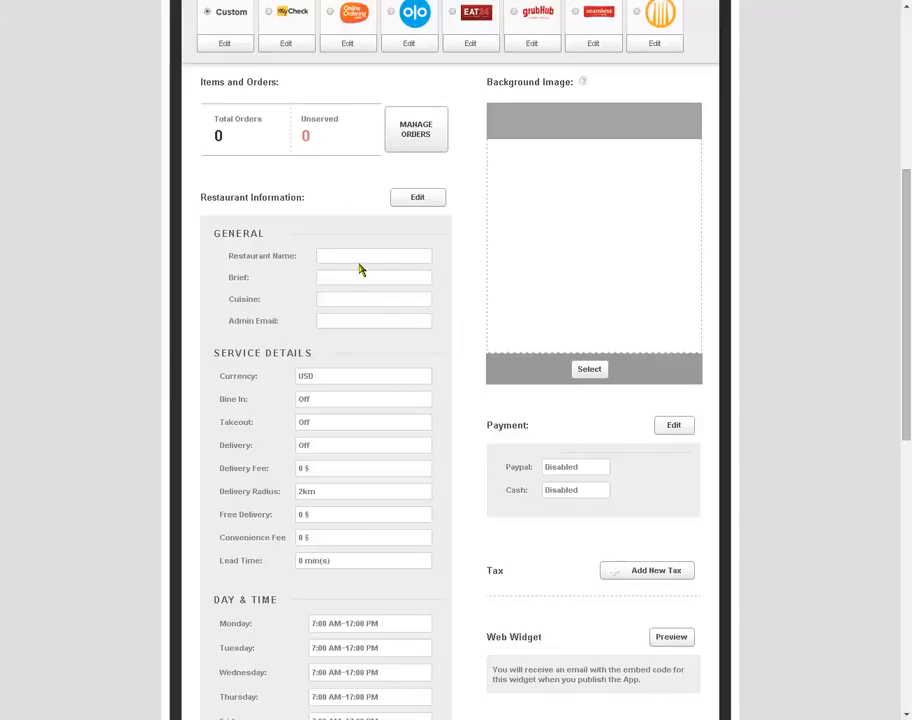
scroll(487, 453, "down", 1)
scroll(425, 478, "down", 2)
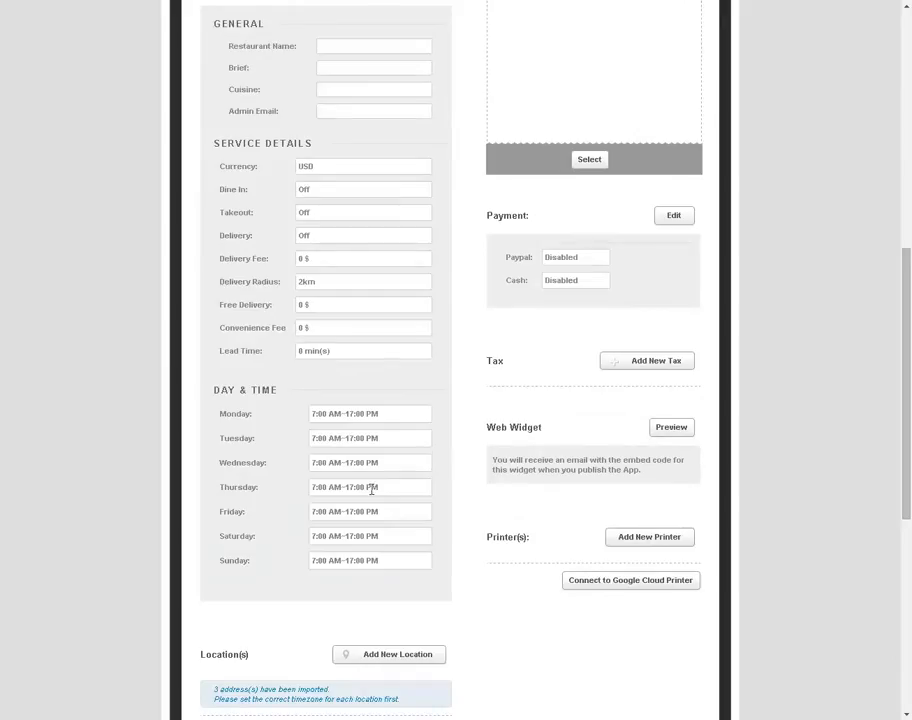
Look over the Custom service's locations, ordering confirmation email, payment, tax, web widget and printer sections.
scroll(371, 489, "down", 2)
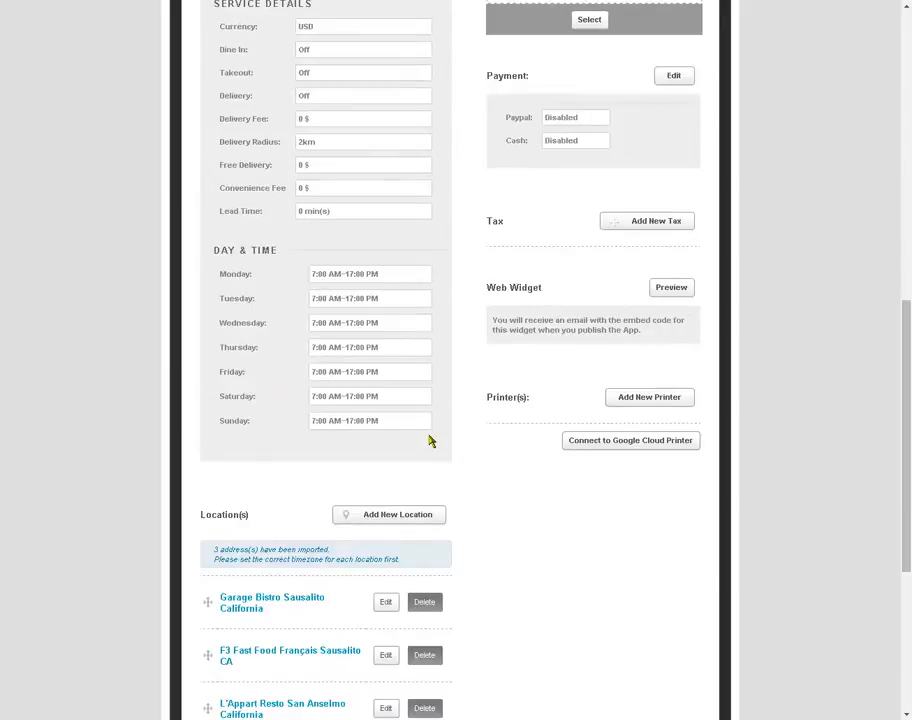
scroll(430, 441, "down", 2)
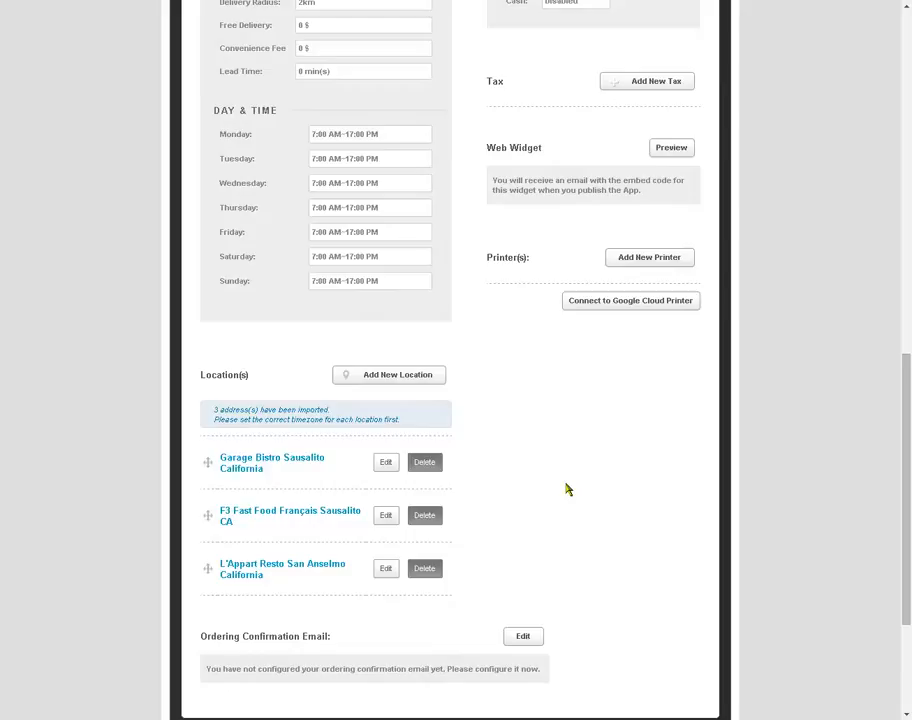
scroll(568, 488, "up", 6)
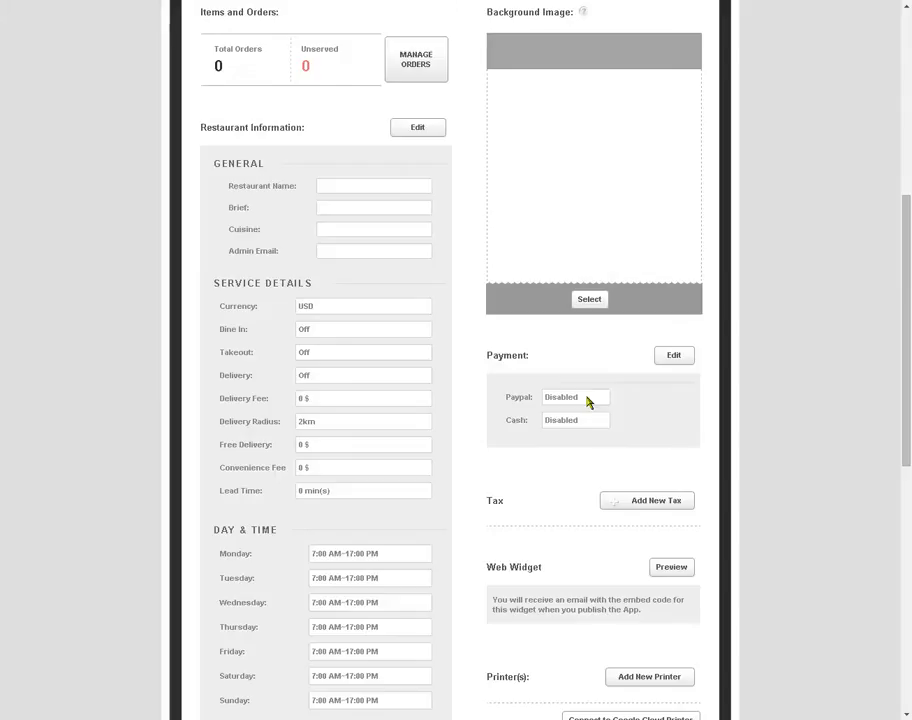
scroll(558, 501, "down", 2)
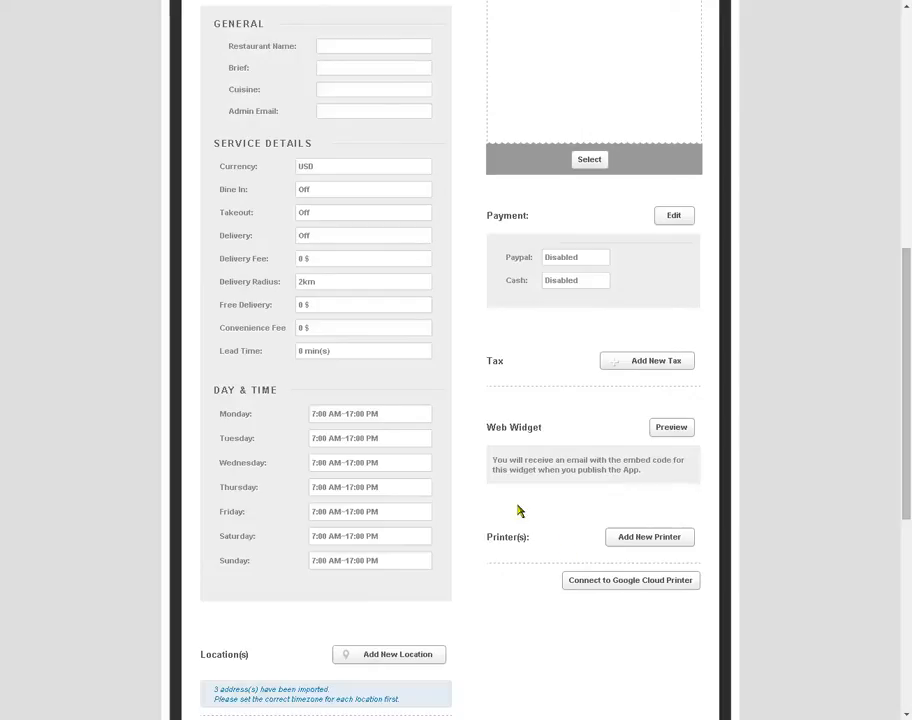
scroll(519, 511, "up", 3)
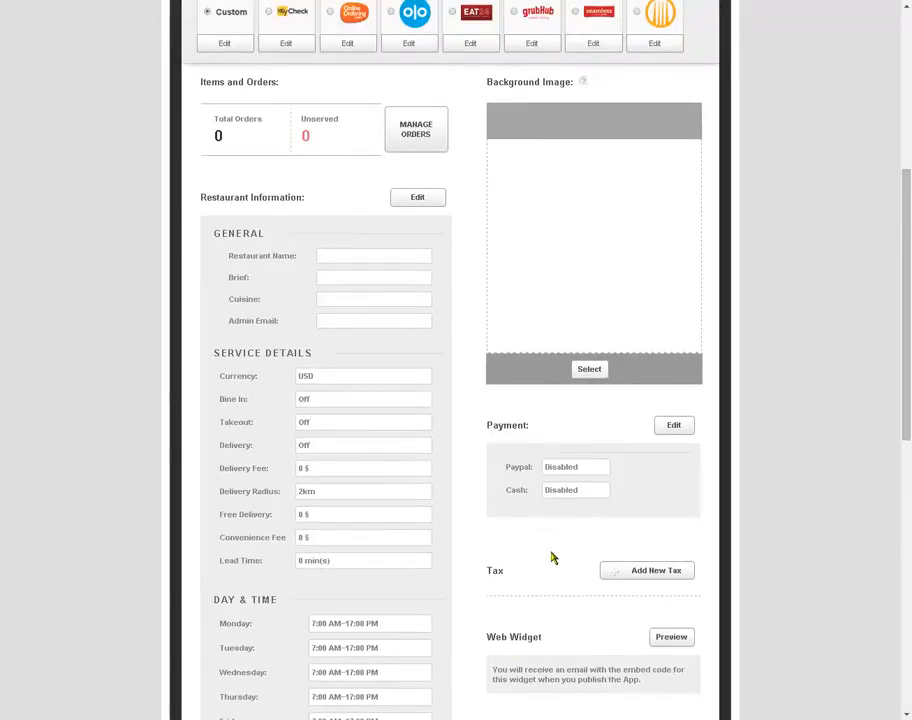
scroll(555, 555, "down", 2)
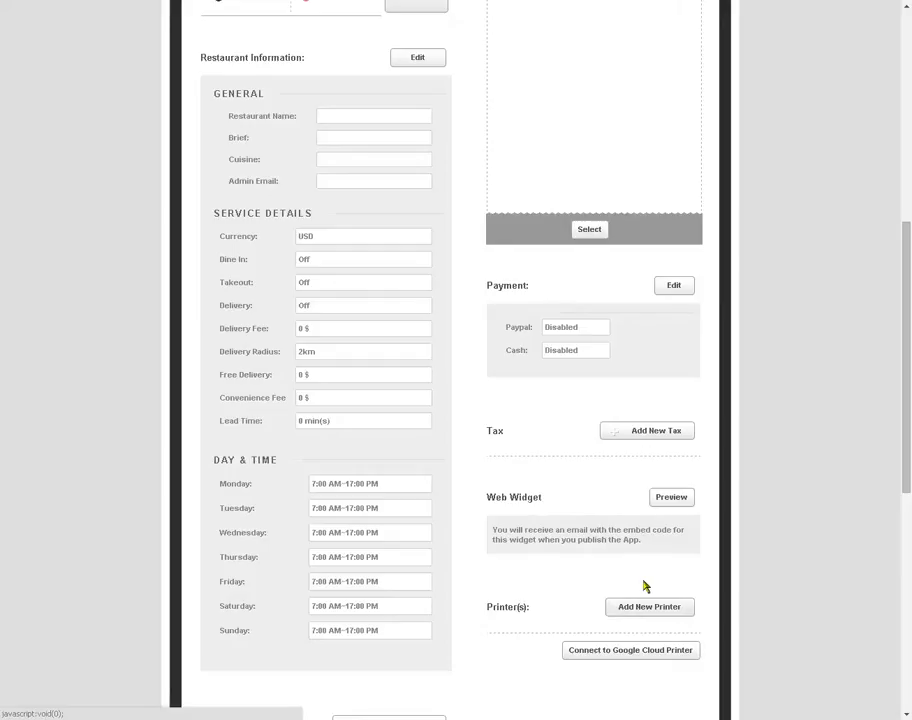
scroll(538, 578, "up", 3)
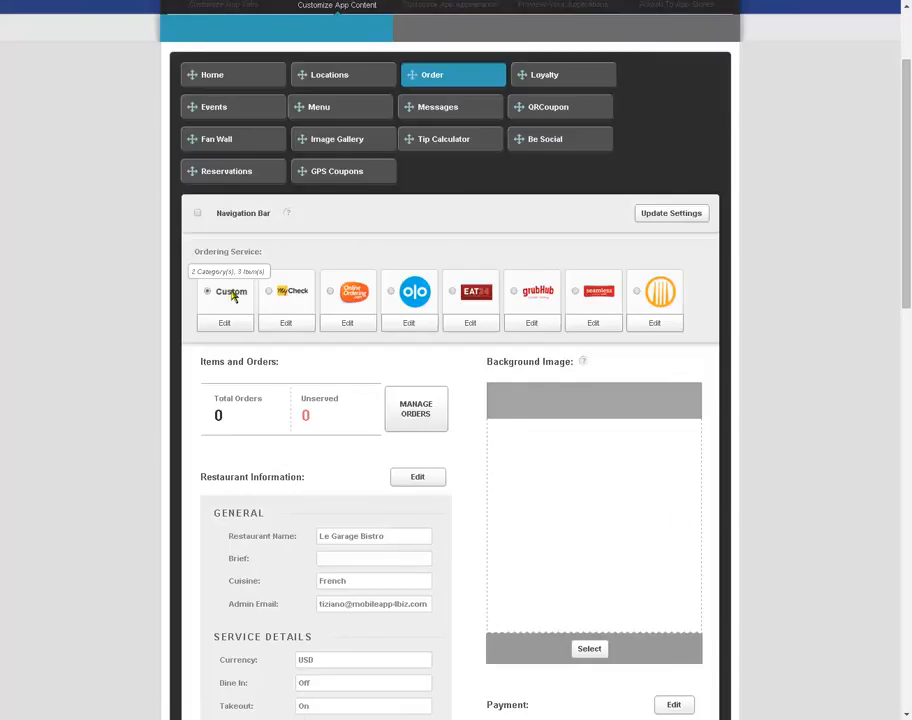
Review the filled-in restaurant information for Le Garage Bistro, including its admin email, delivery terms, lead time and daily hours.
scroll(450, 358, "down", 1)
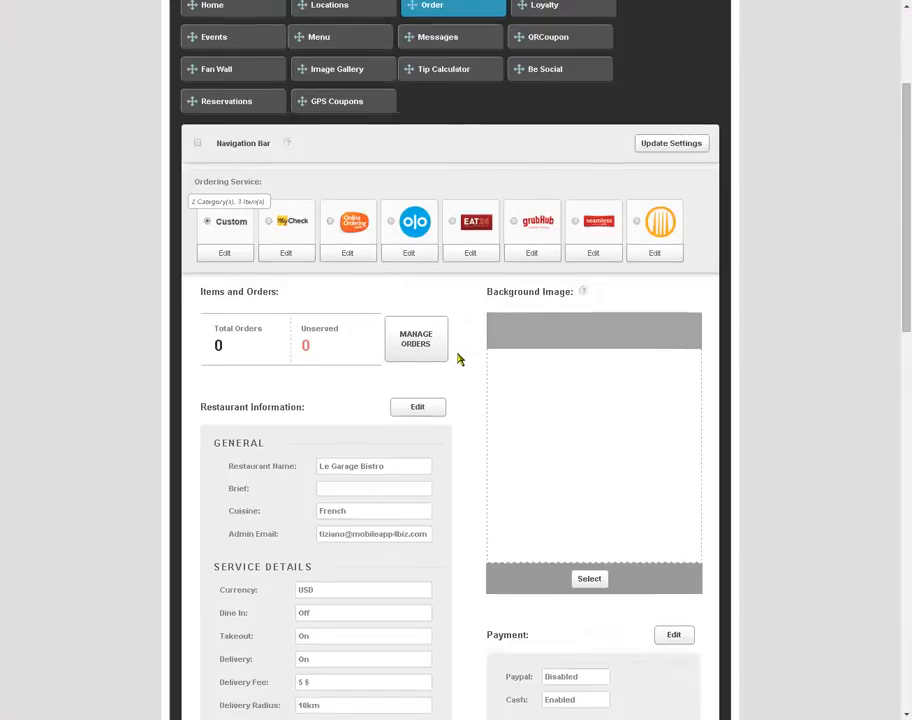
scroll(458, 358, "down", 3)
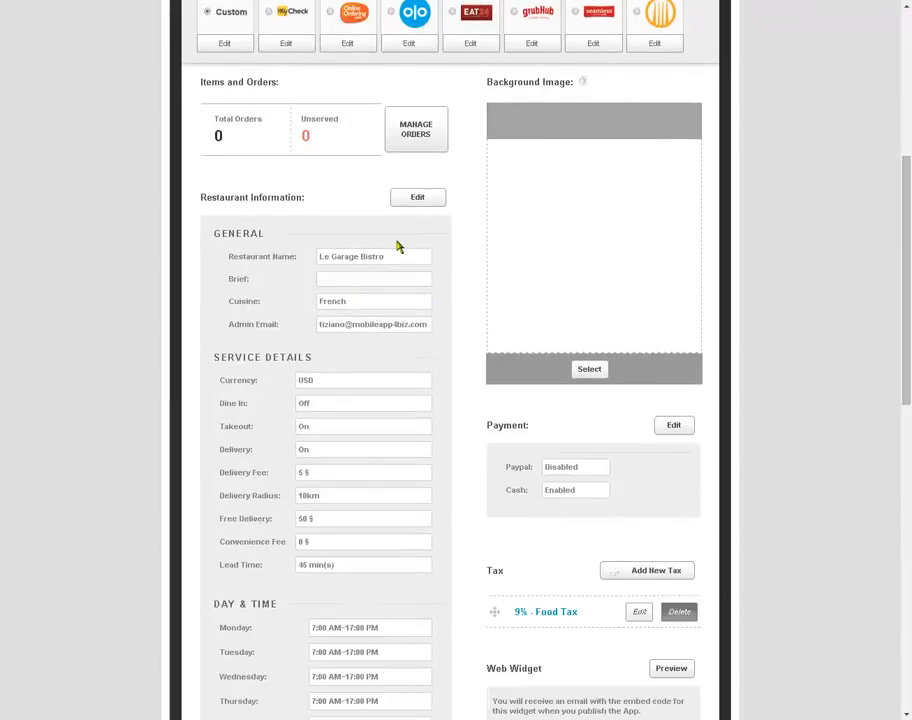
scroll(397, 246, "down", 2)
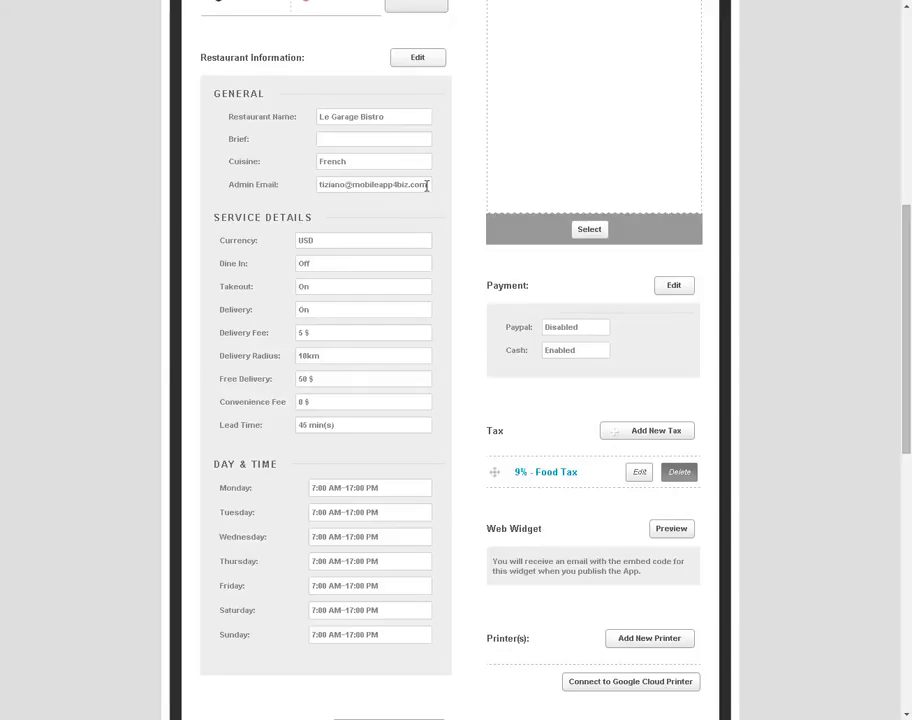
left_click_drag(428, 187, 303, 194)
left_click(335, 254)
scroll(345, 279, "down", 3)
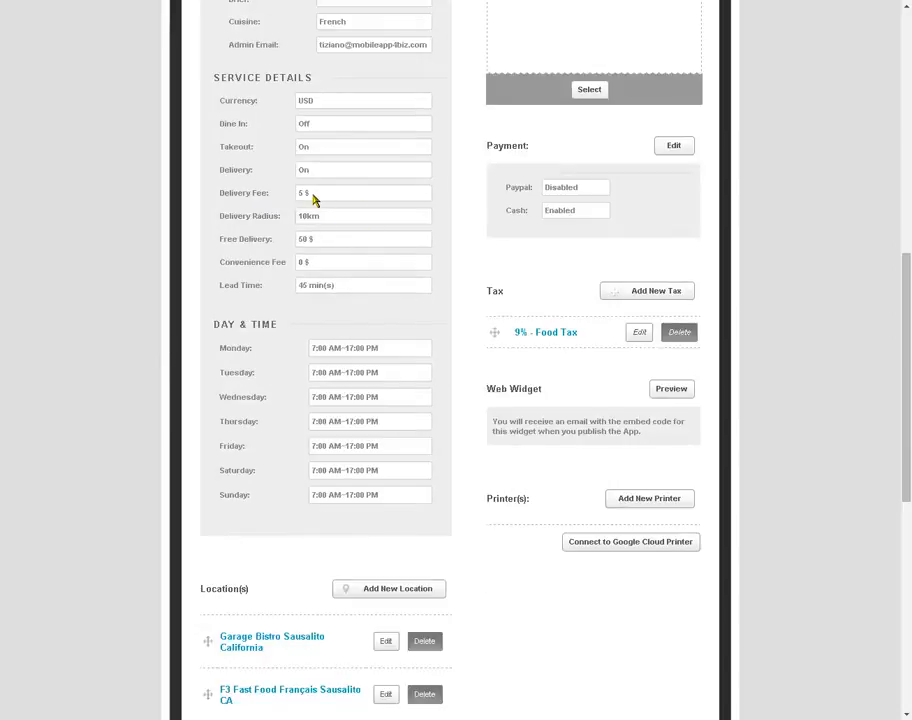
scroll(368, 209, "up", 1)
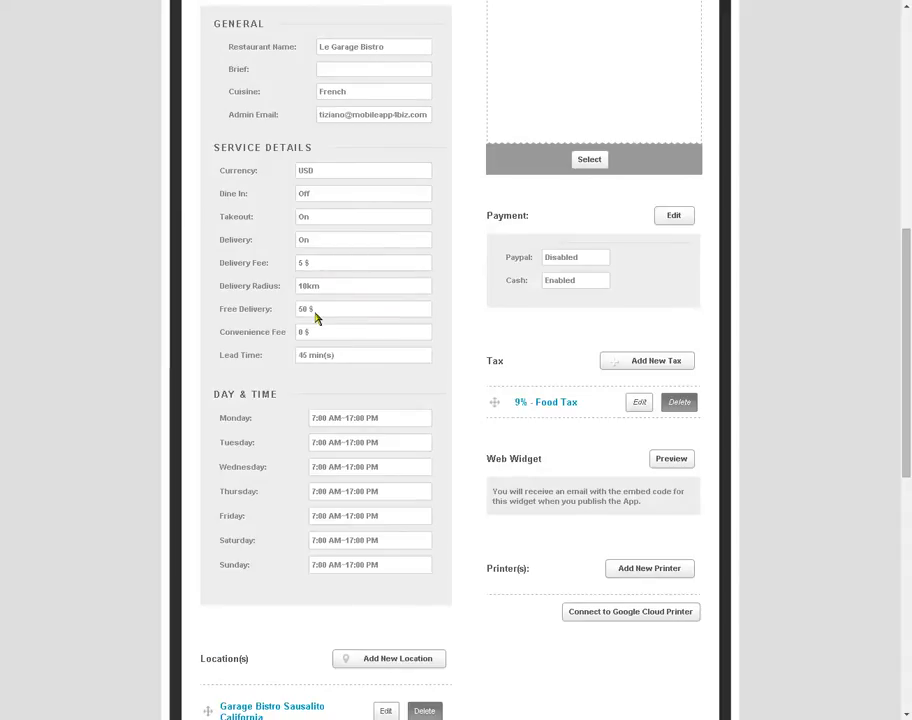
scroll(401, 295, "up", 2)
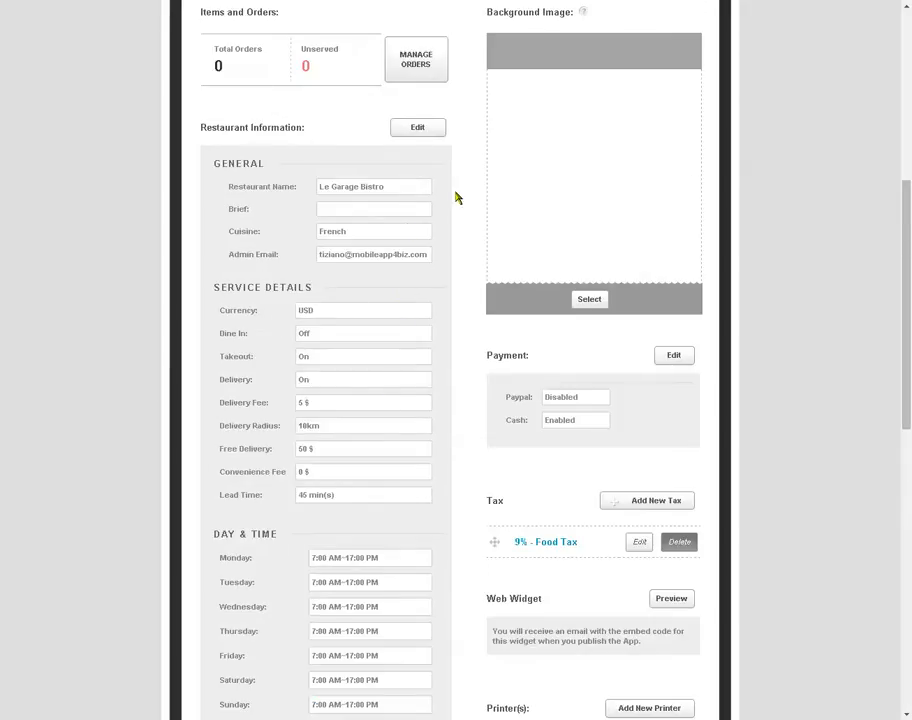
Open the restaurant information for editing and look through its general details, supported services, delivery settings and service hours.
left_click(419, 131)
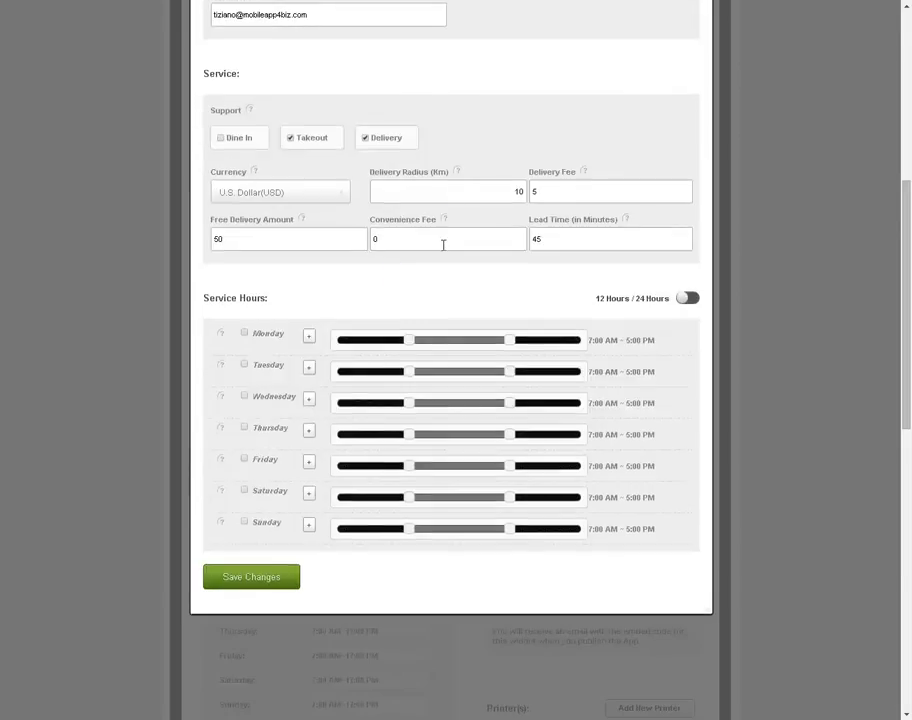
scroll(463, 200, "up", 2)
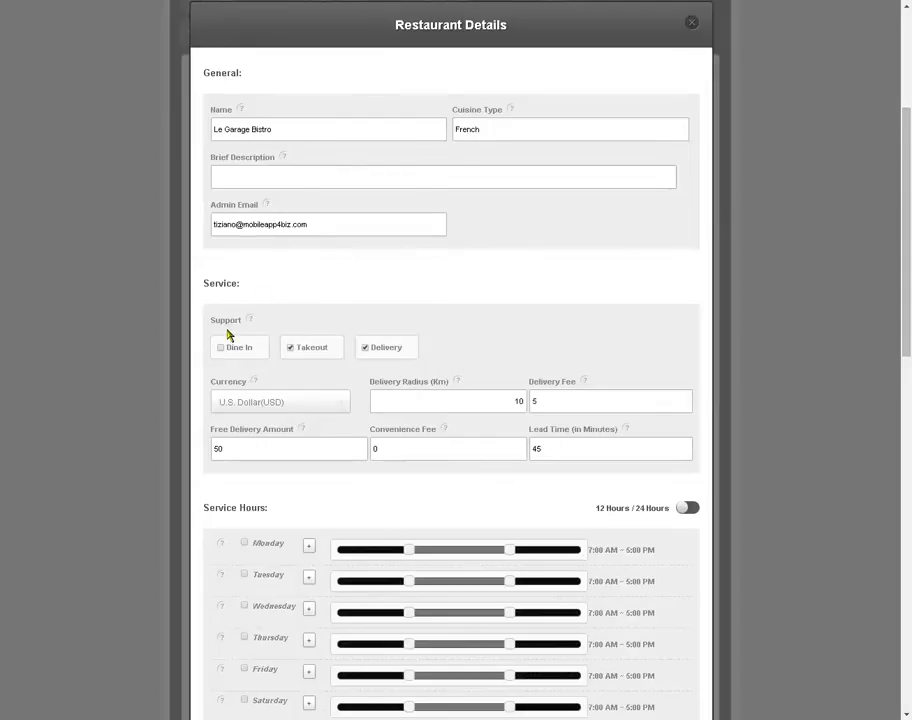
left_click(290, 348)
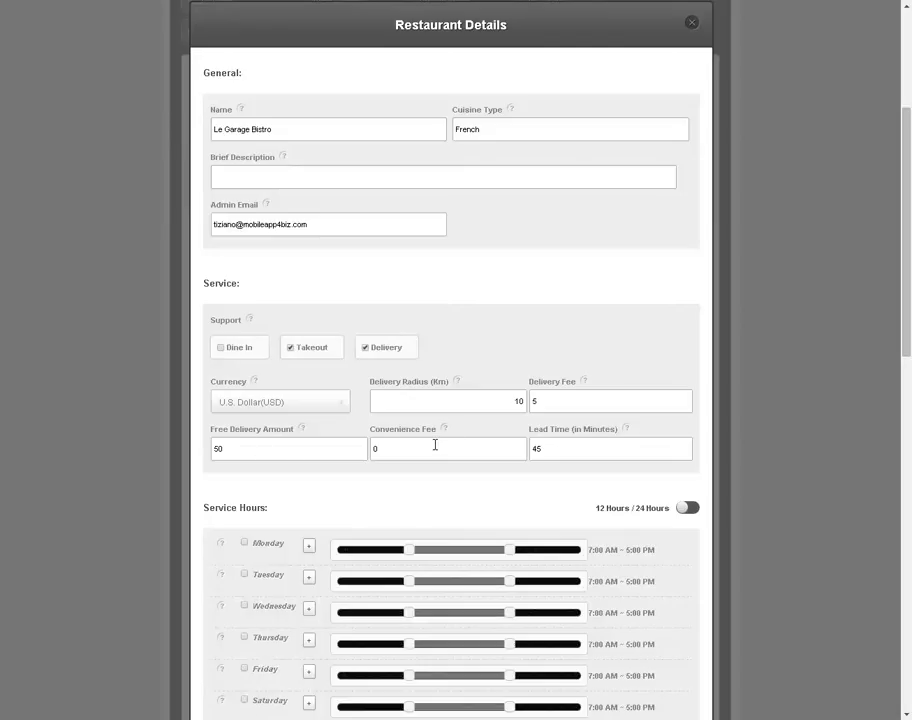
scroll(590, 350, "down", 3)
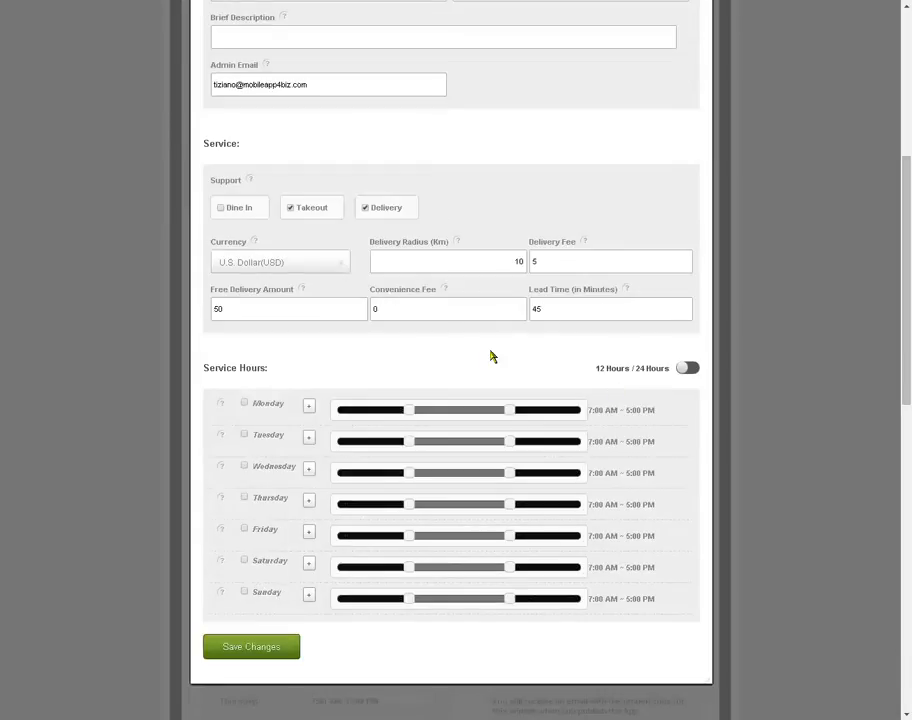
scroll(560, 351, "down", 2)
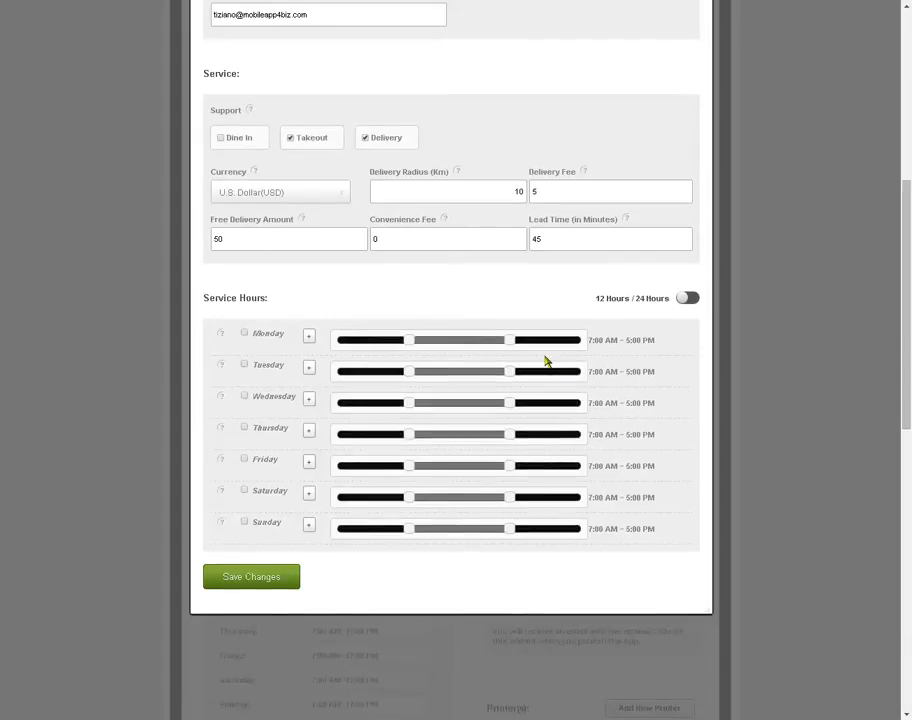
Split Monday's service hours into 7:00 AM–2:00 PM and 6:00 PM–11:00 PM, and save the restaurant details.
left_click(310, 338)
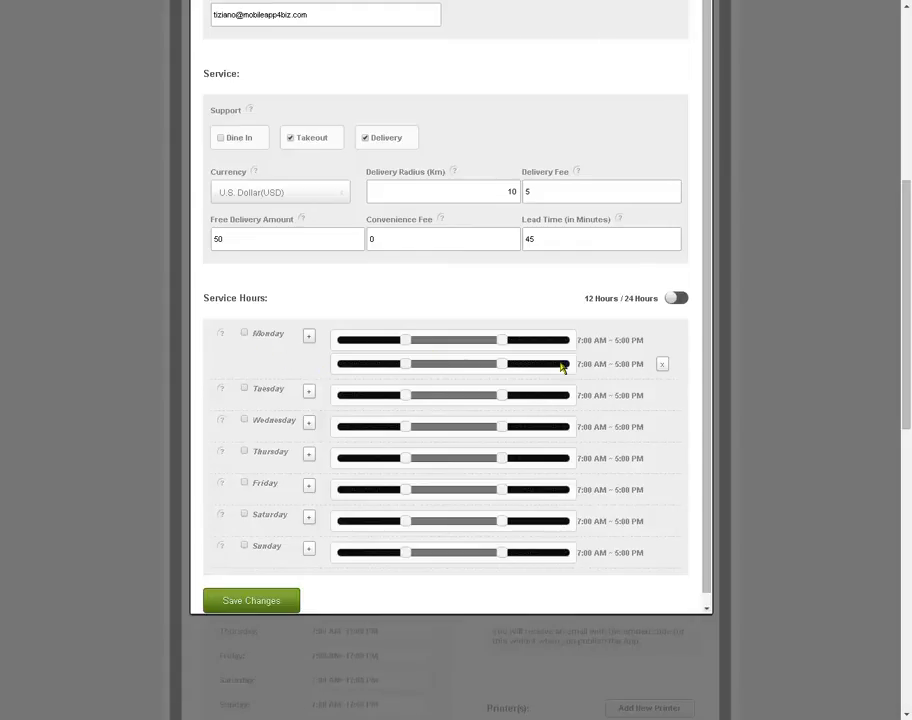
left_click_drag(403, 346, 407, 345)
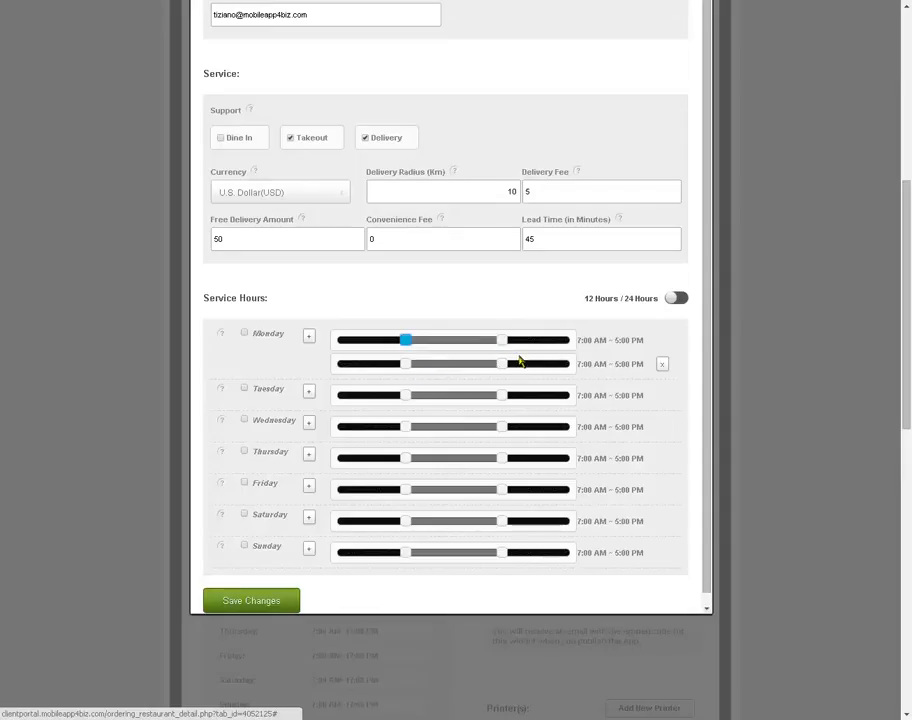
left_click_drag(505, 366, 562, 373)
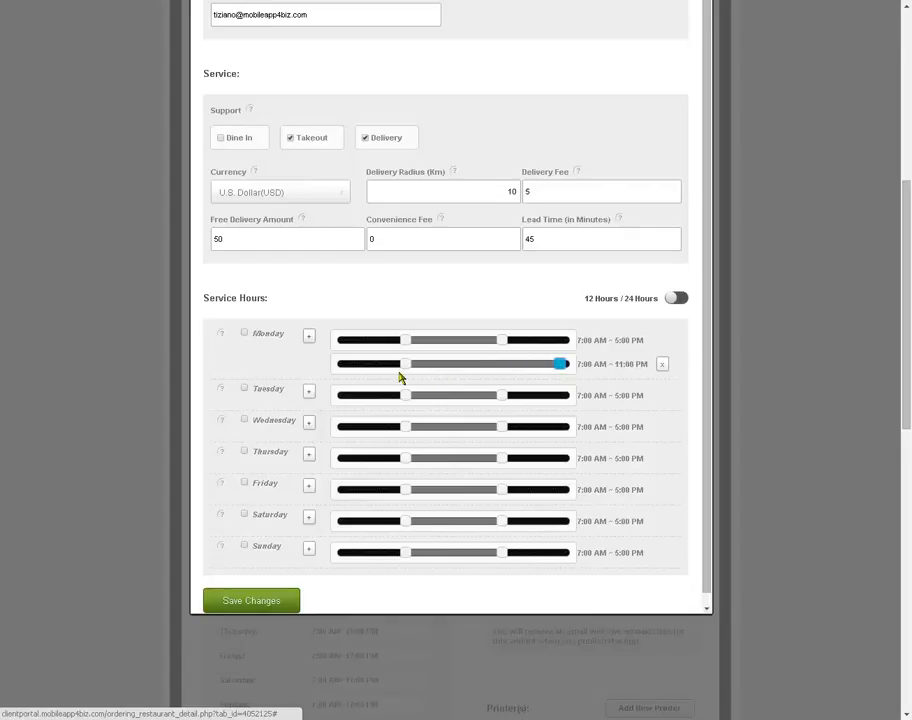
left_click_drag(407, 371, 516, 369)
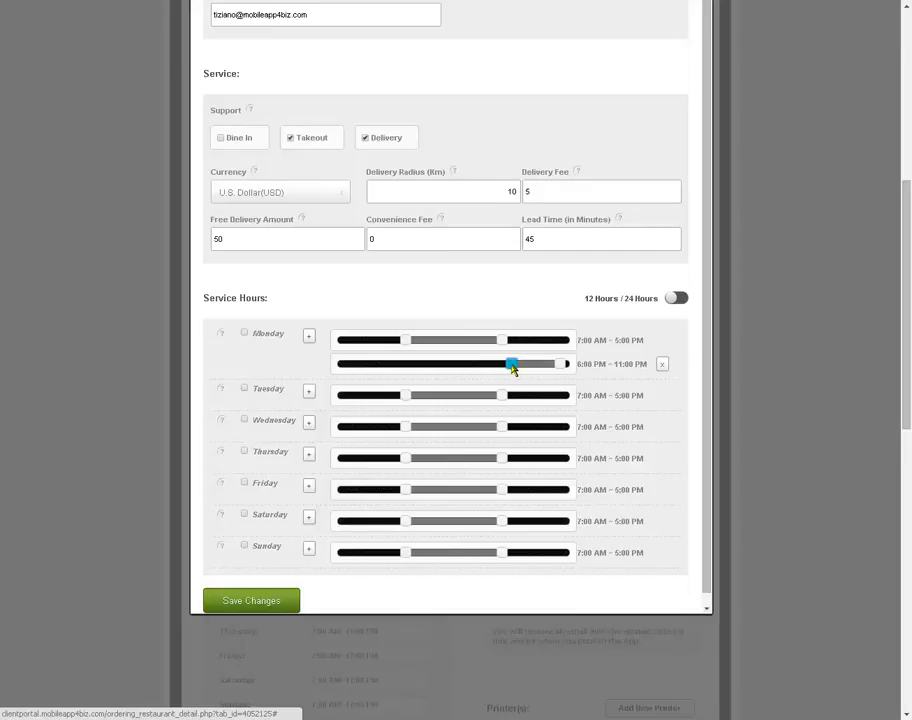
left_click_drag(510, 342, 476, 344)
left_click(281, 602)
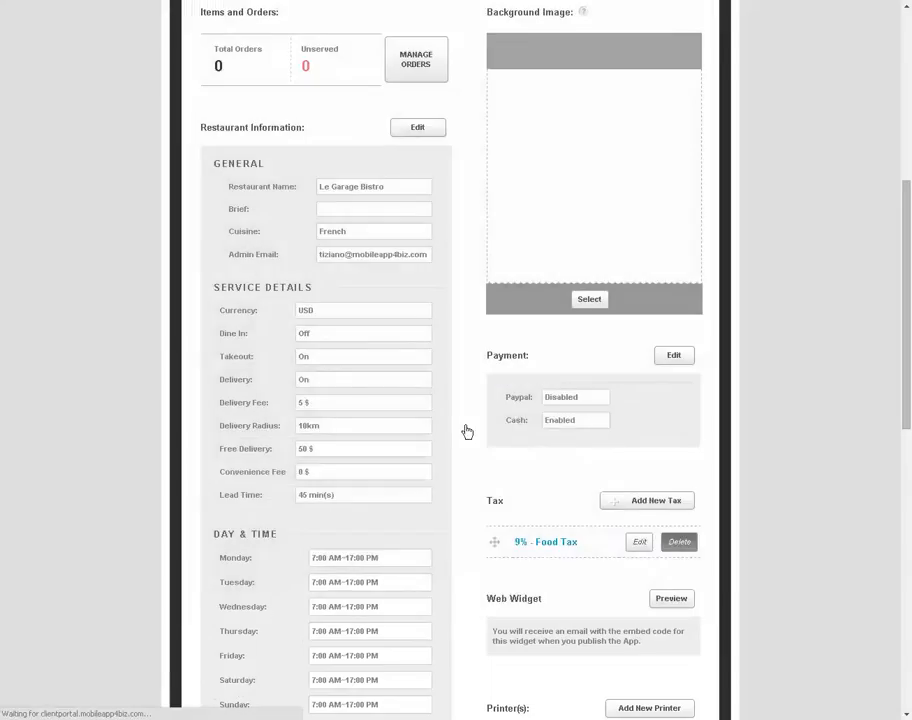
Check the saved daily hours and examine the payment, food tax, locations and ordering confirmation email sections.
scroll(466, 410, "down", 3)
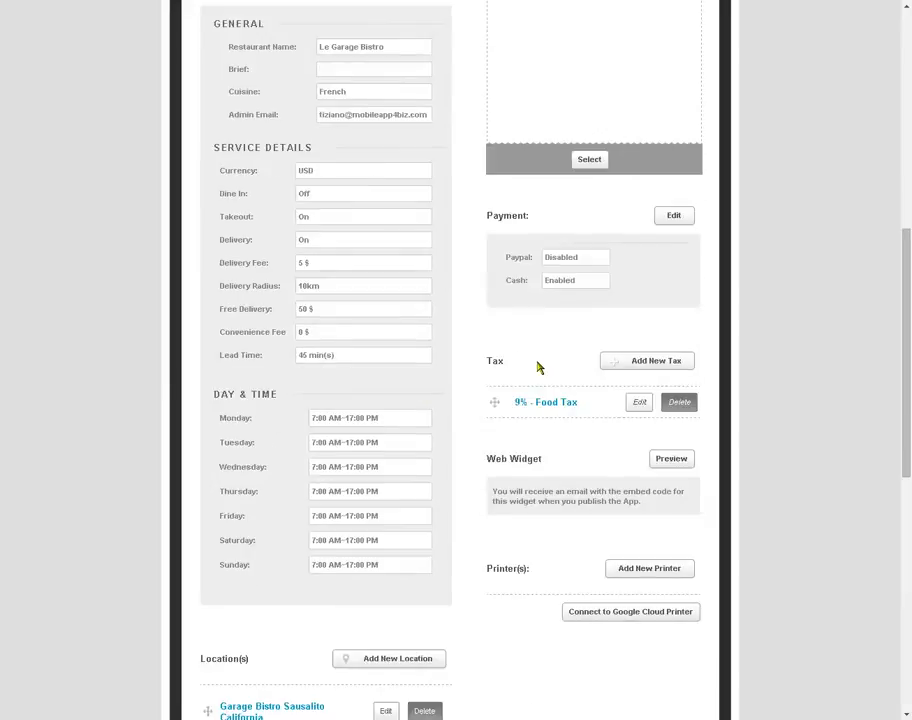
scroll(558, 244, "up", 3)
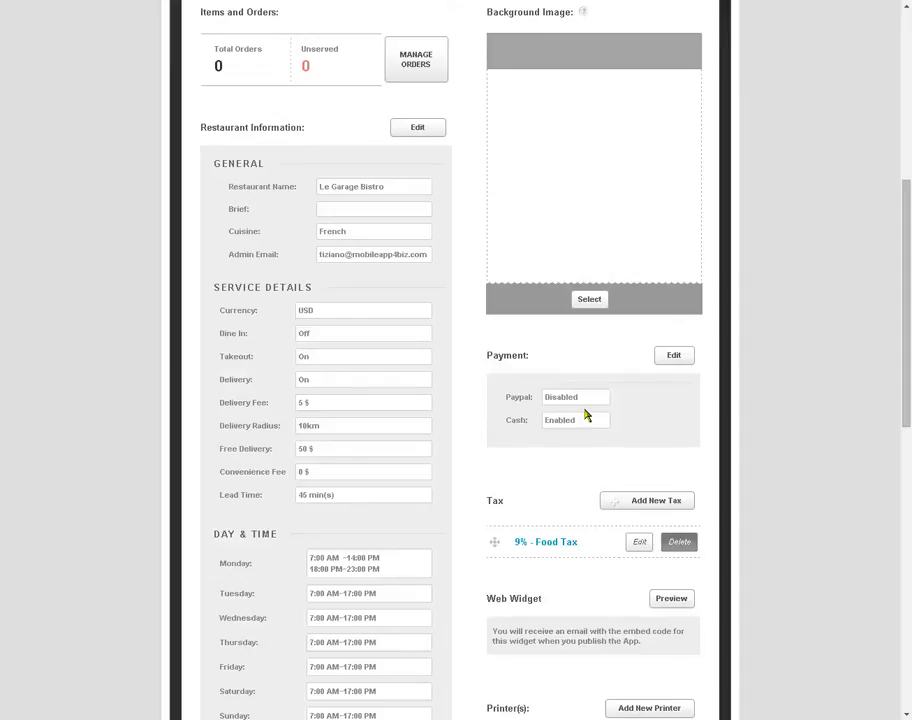
scroll(548, 441, "down", 3)
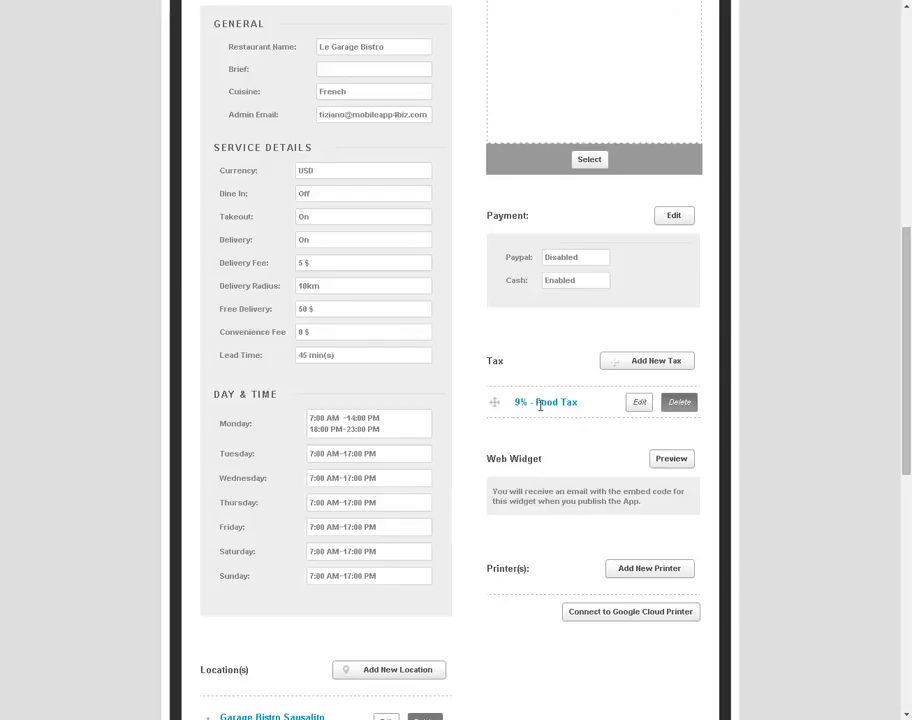
scroll(581, 427, "down", 3)
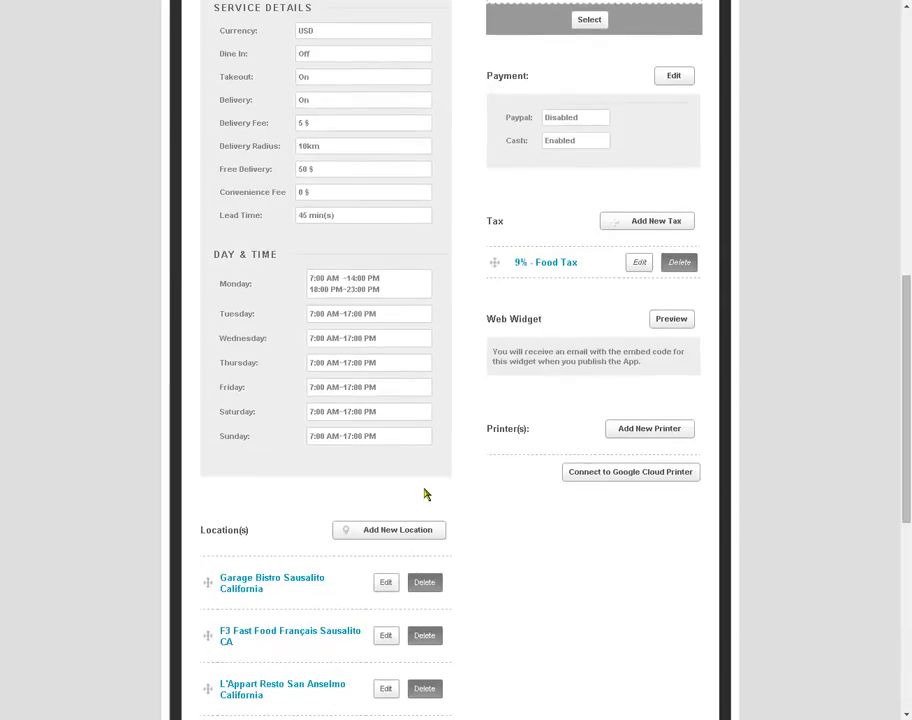
scroll(450, 493, "down", 3)
scroll(552, 489, "down", 5)
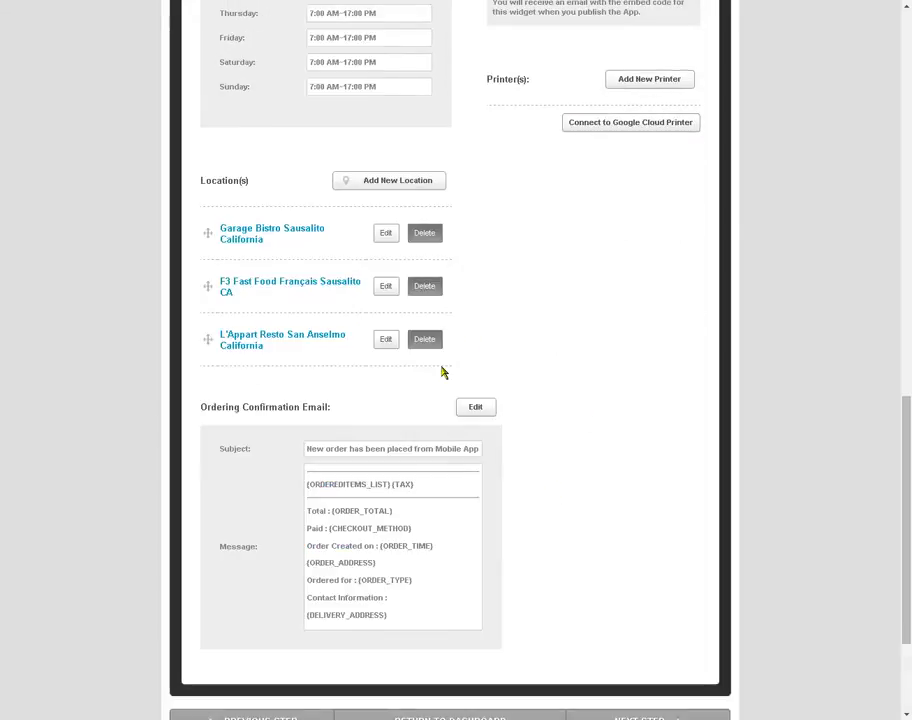
scroll(614, 497, "down", 2)
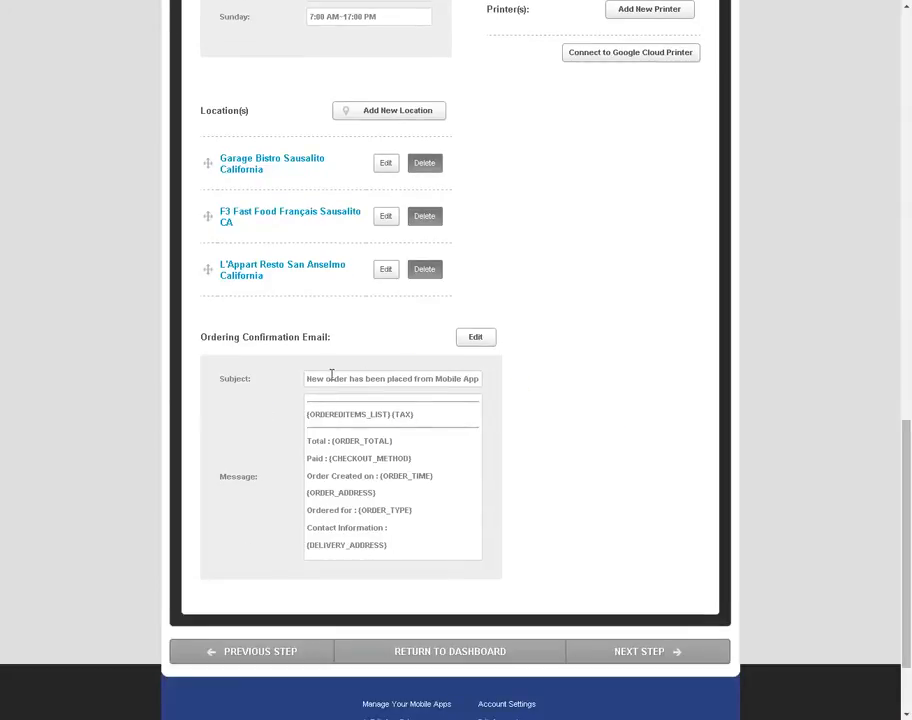
scroll(360, 489, "down", 2)
scroll(544, 373, "up", 10)
scroll(544, 373, "up", 2)
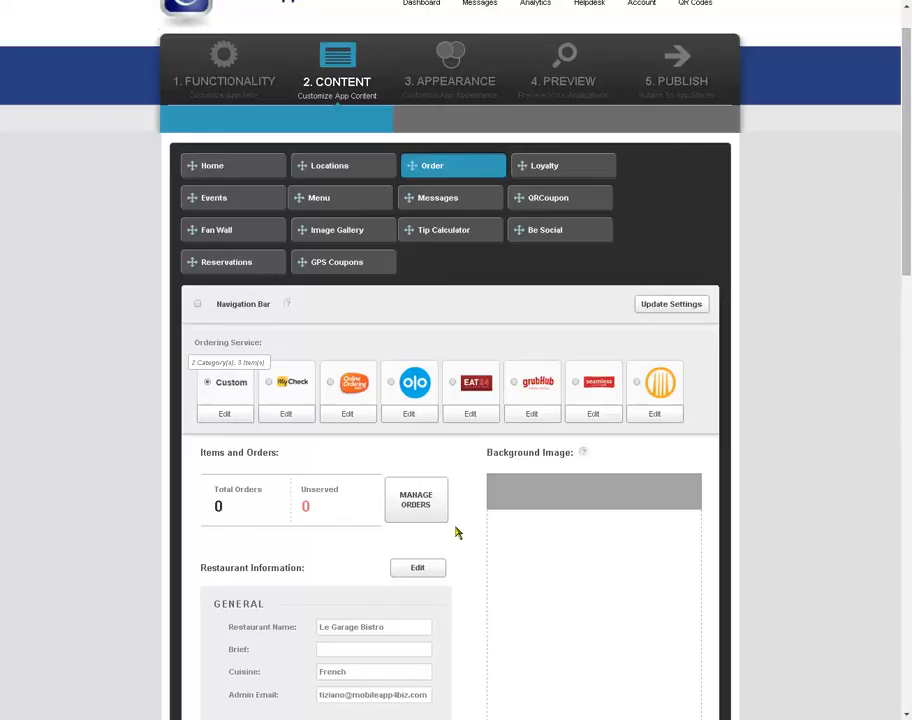
Open the Crispy Panisse item from the Custom service's Lunch menu for editing and keep Lunch as its category.
left_click(225, 415)
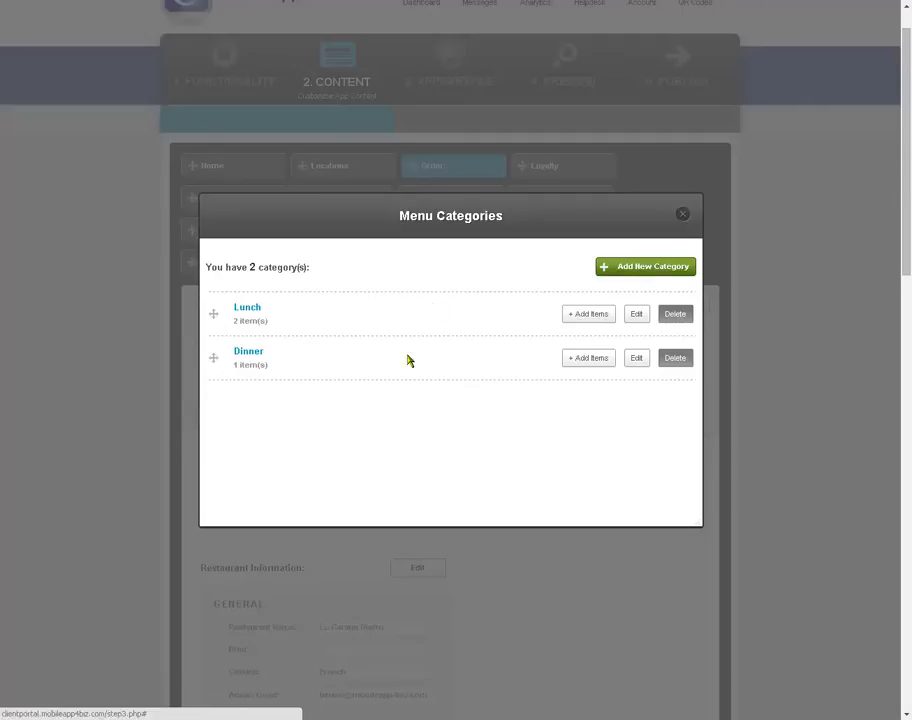
left_click(590, 315)
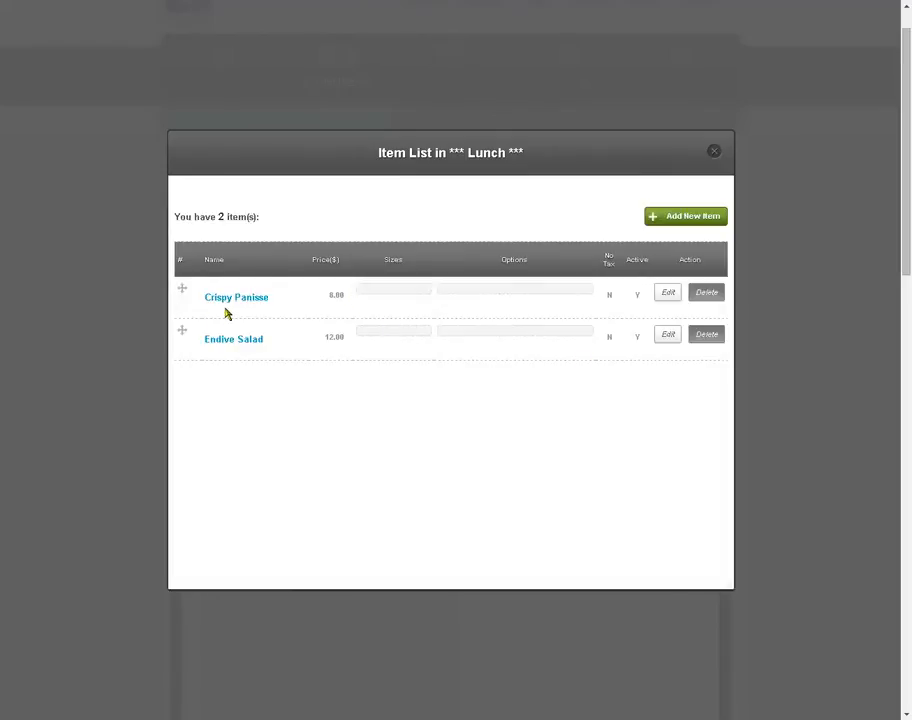
left_click(666, 294)
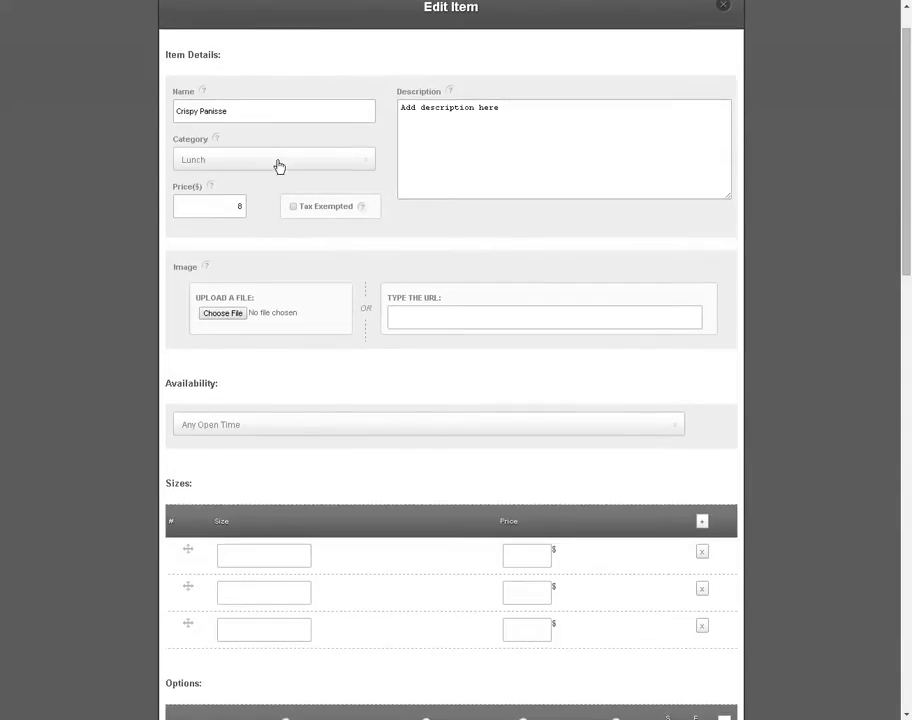
left_click(350, 167)
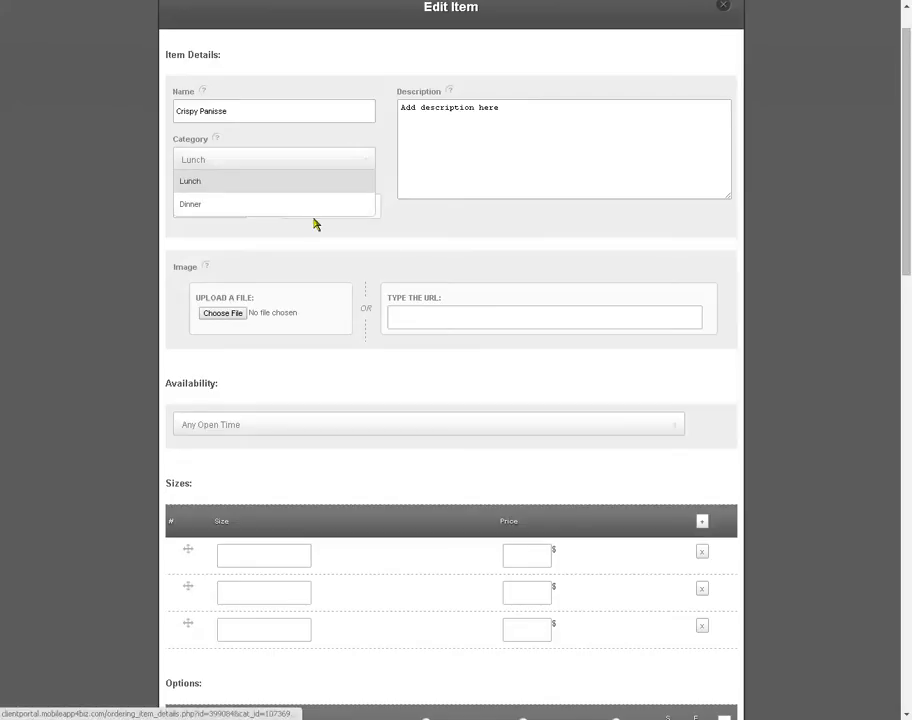
left_click(332, 182)
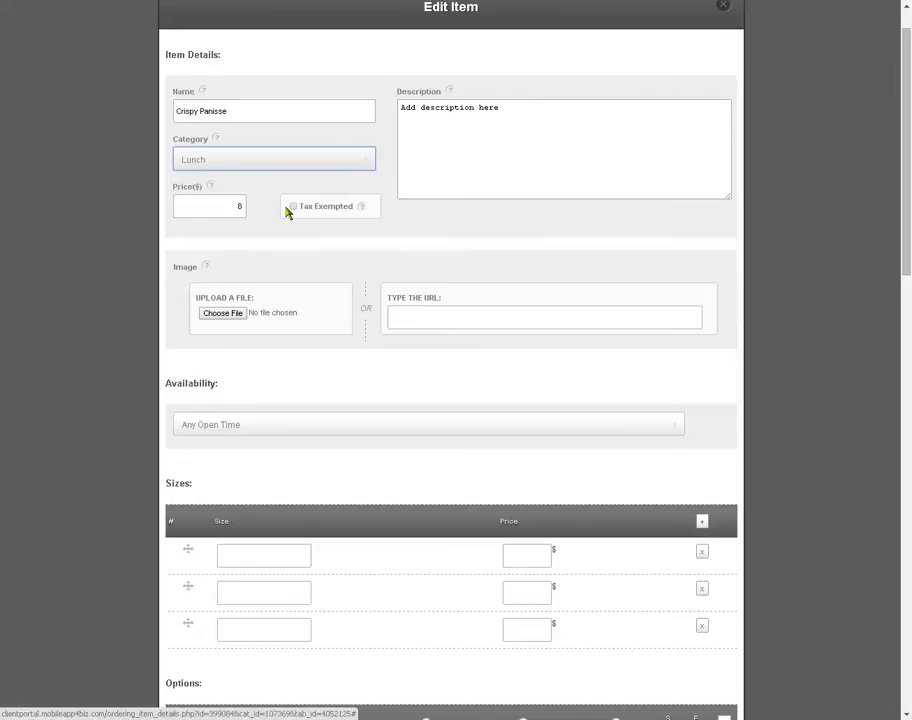
Keep Crispy Panisse's availability at Any Open Time, look over its image, sizes and options fields, and save the item.
scroll(460, 226, "down", 1)
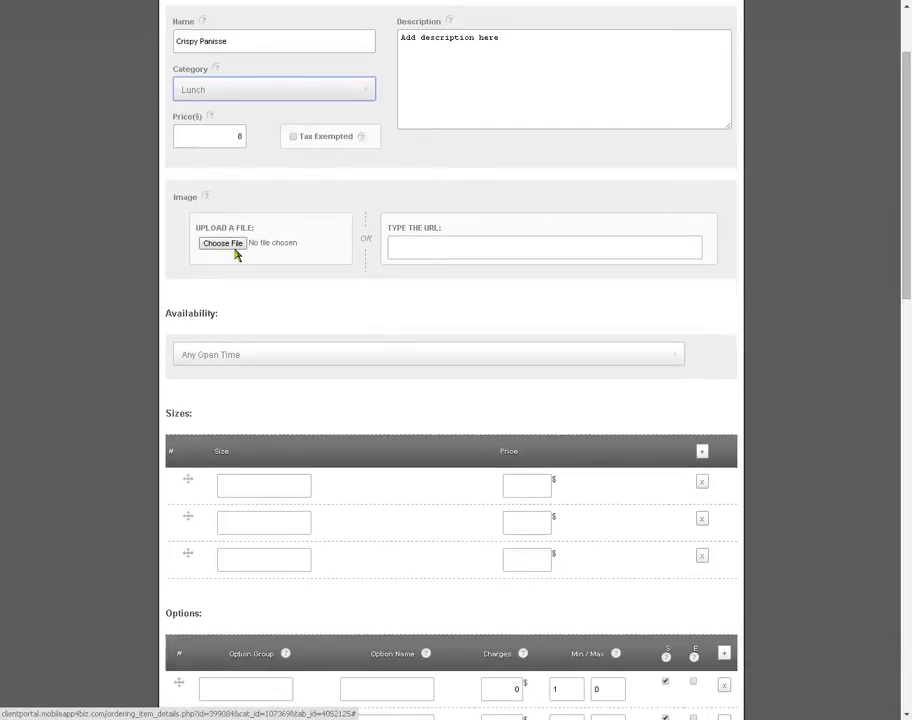
scroll(446, 271, "down", 2)
left_click(285, 216)
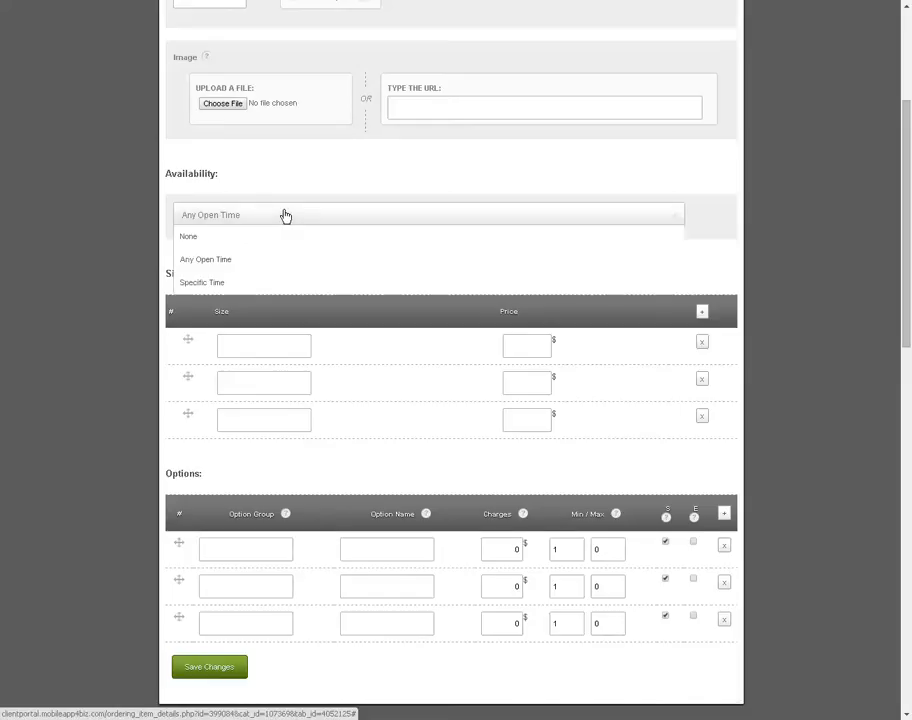
left_click(222, 261)
scroll(297, 352, "down", 2)
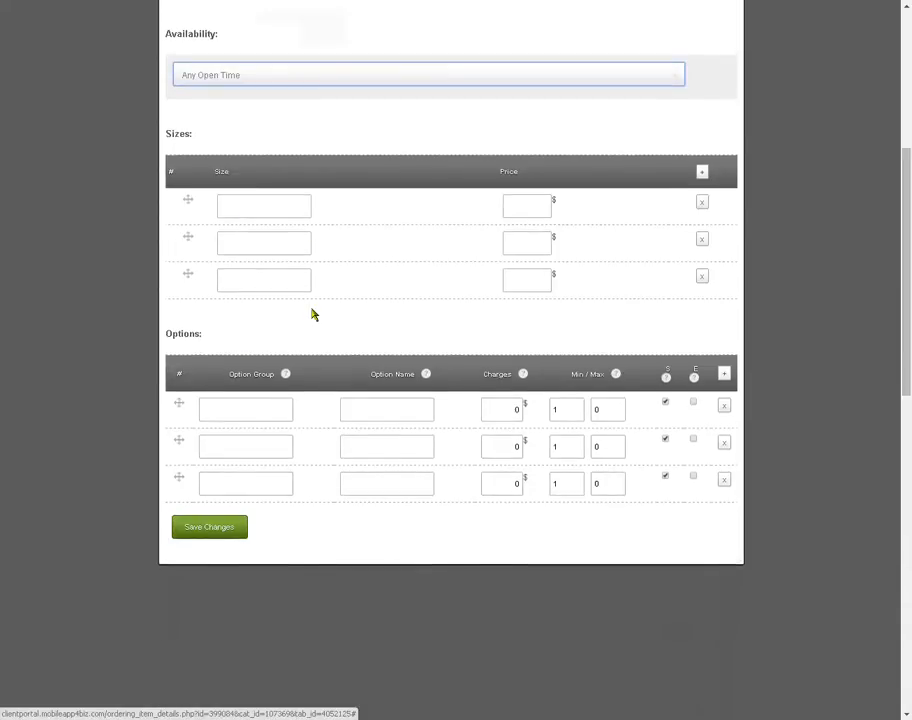
left_click(281, 203)
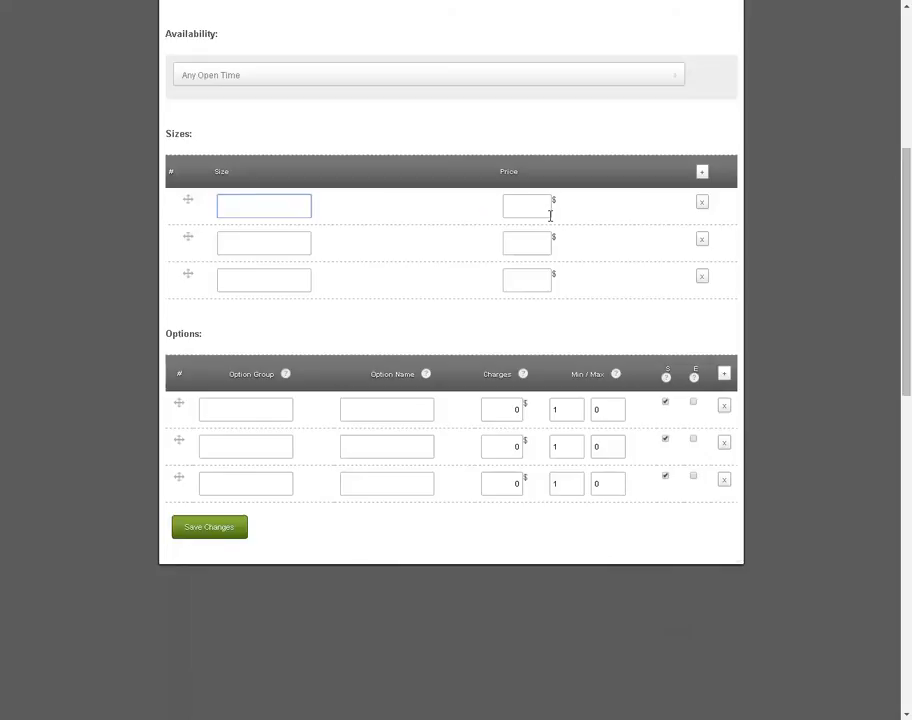
scroll(280, 292, "down", 2)
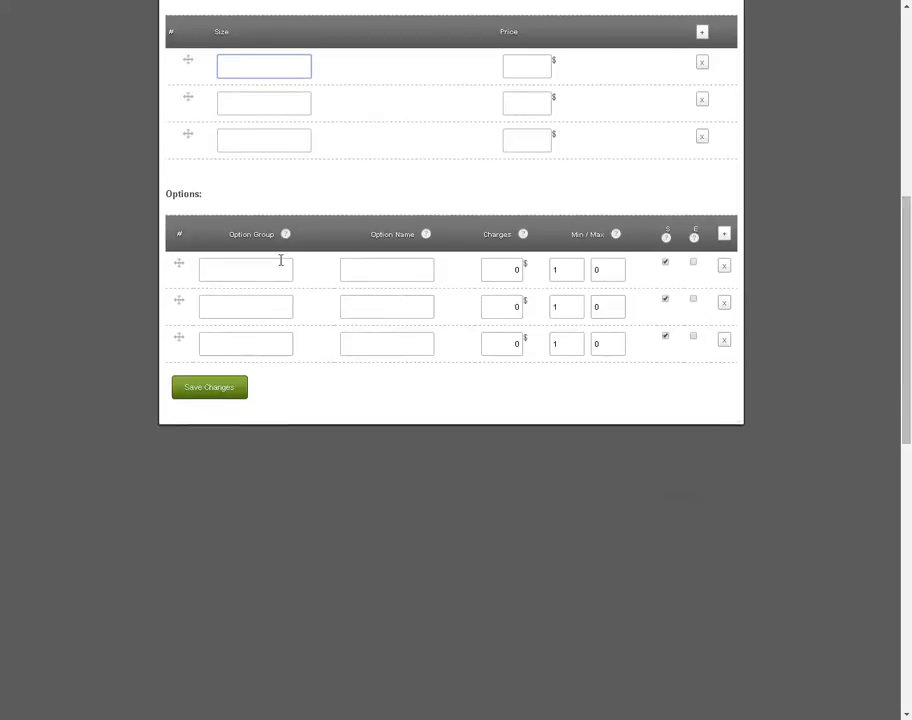
left_click(205, 387)
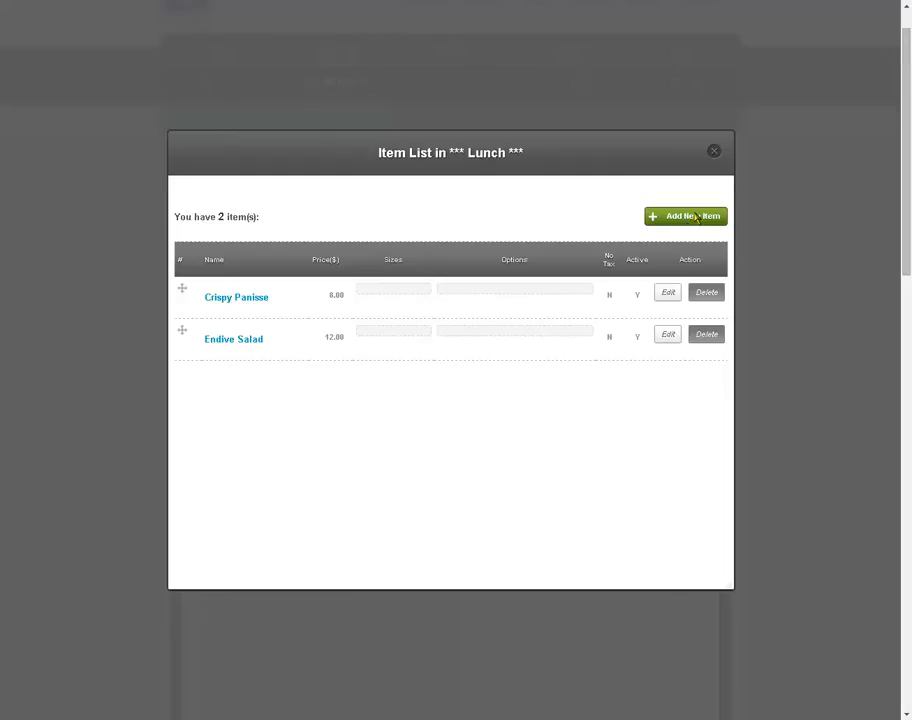
Close the Lunch item list and the menu categories, and look over the Order page's ordering services and restaurant information.
left_click(714, 153)
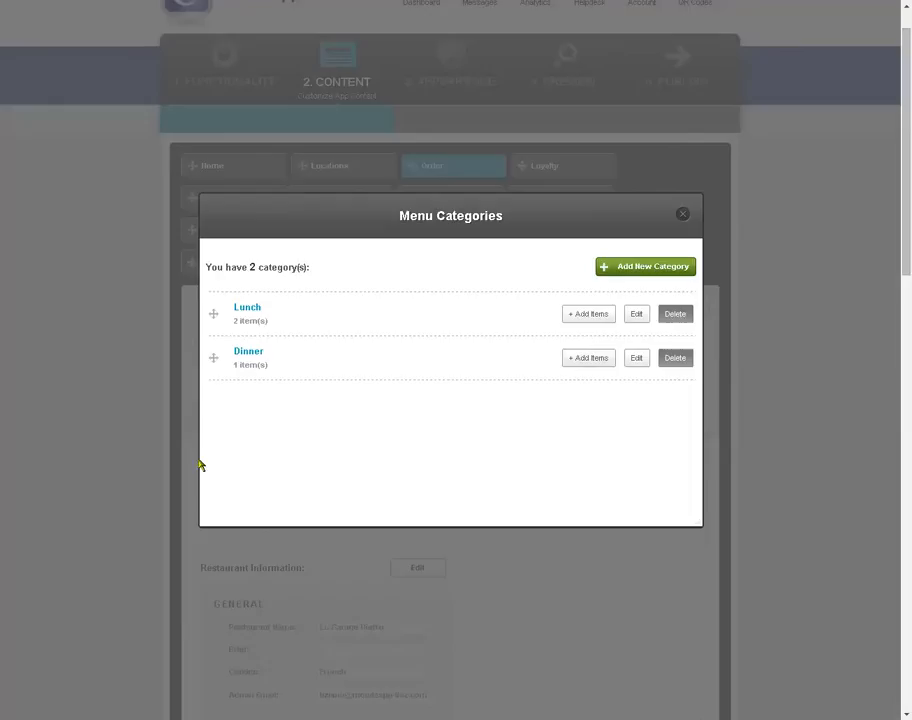
left_click(684, 216)
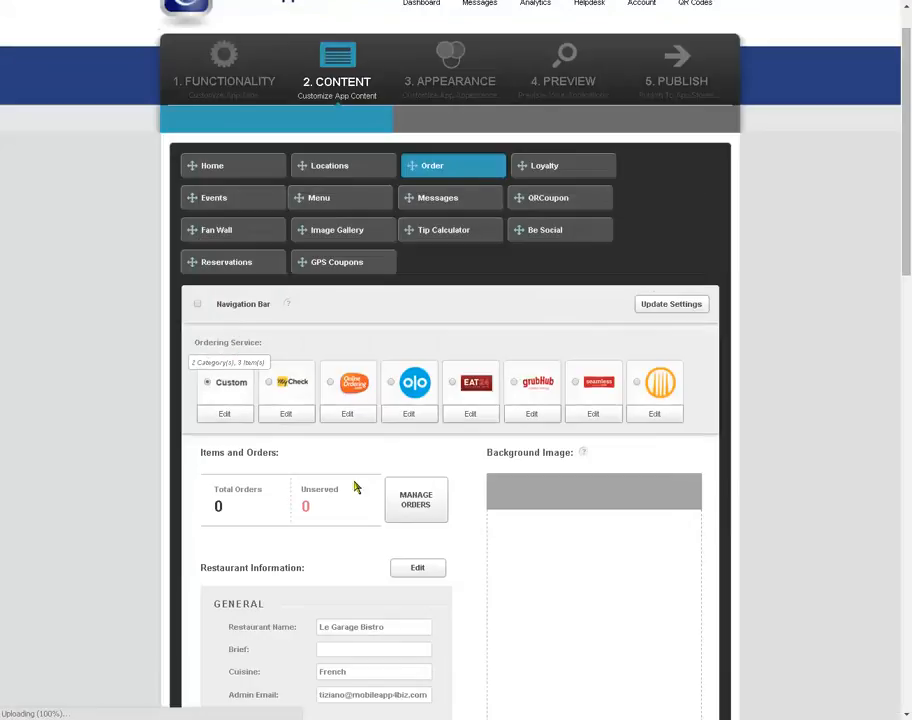
scroll(480, 513, "down", 3)
scroll(491, 470, "up", 2)
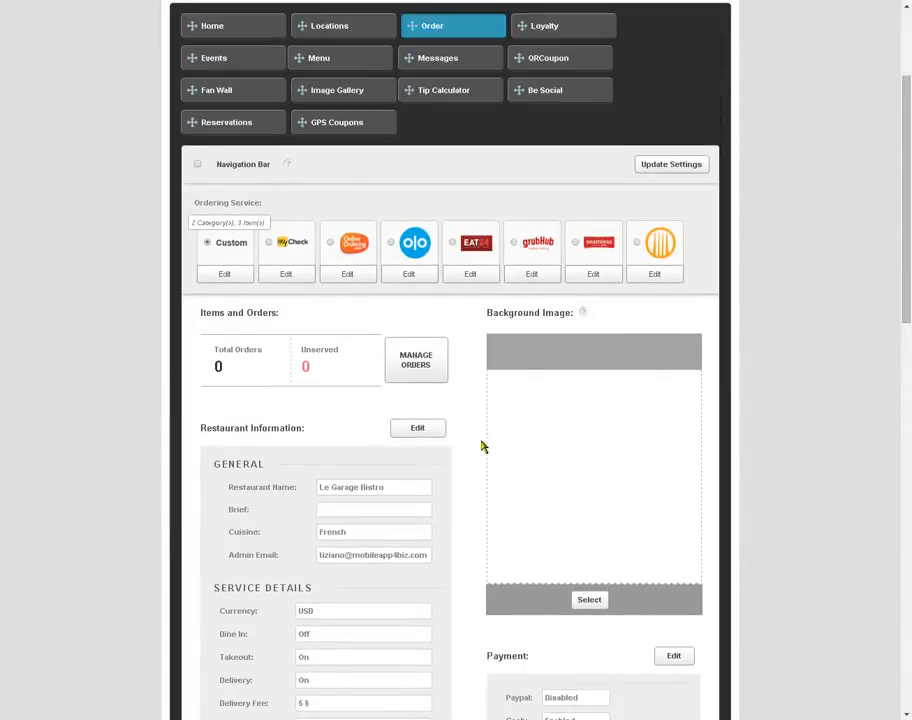
scroll(452, 462, "up", 2)
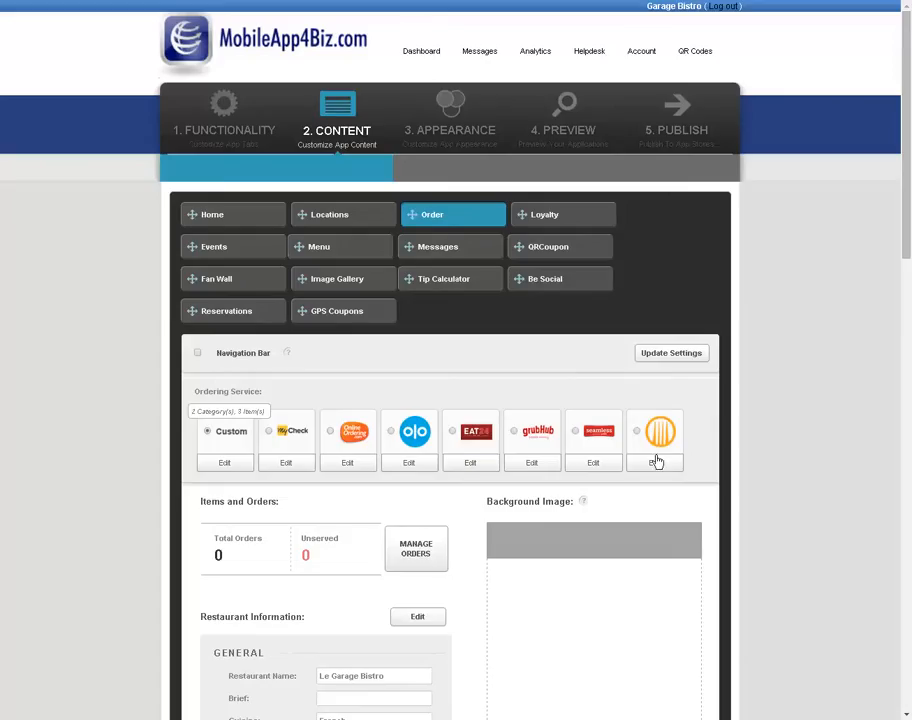
Start a new loyalty reward in the Loyalty section and choose HEADER.png as its mobile header image.
left_click(553, 217)
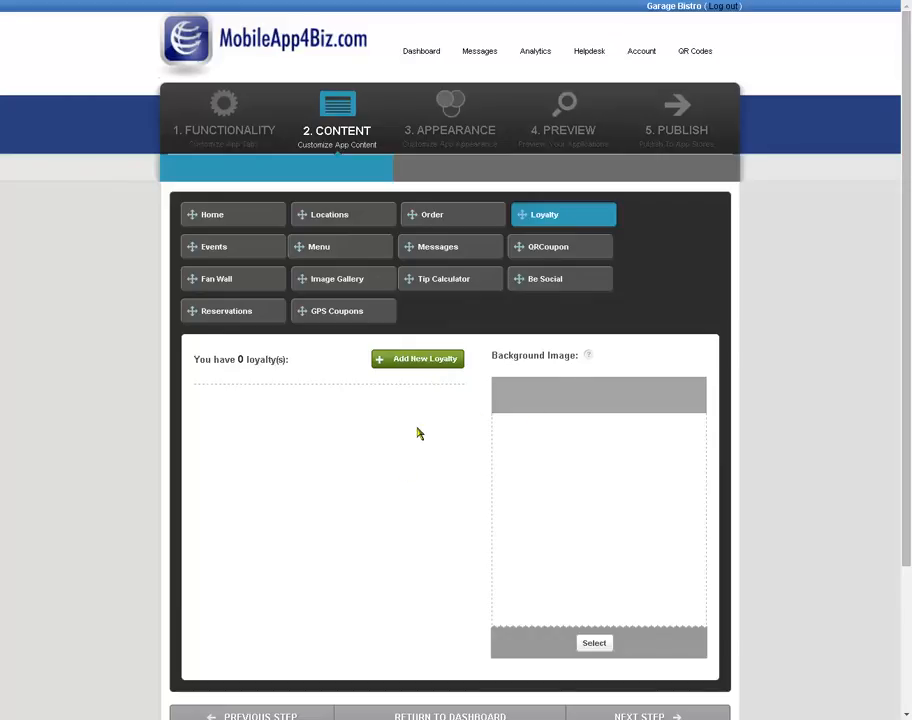
left_click(421, 360)
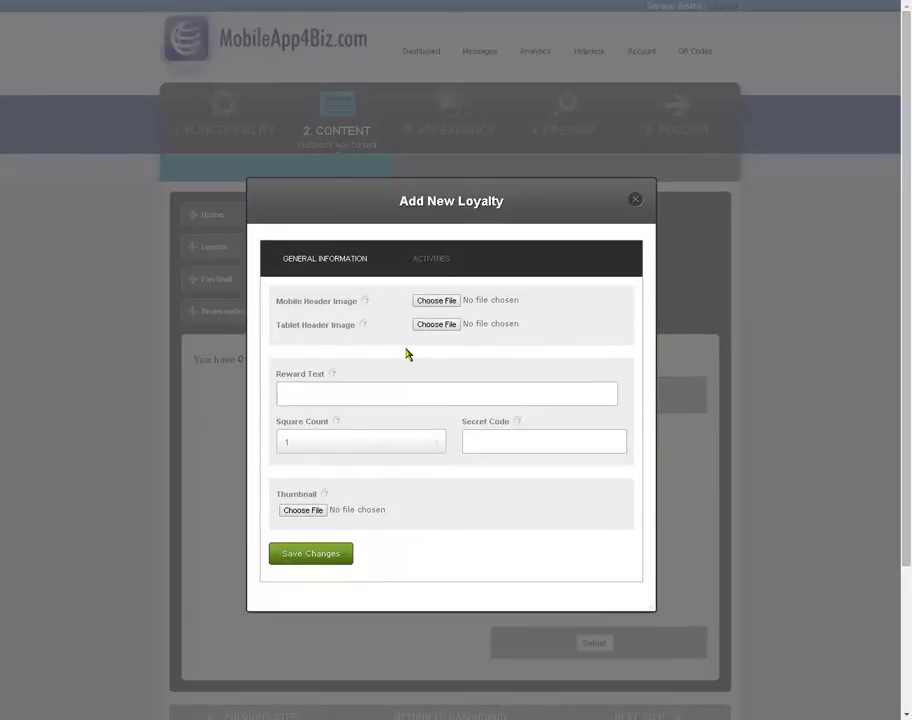
left_click(445, 302)
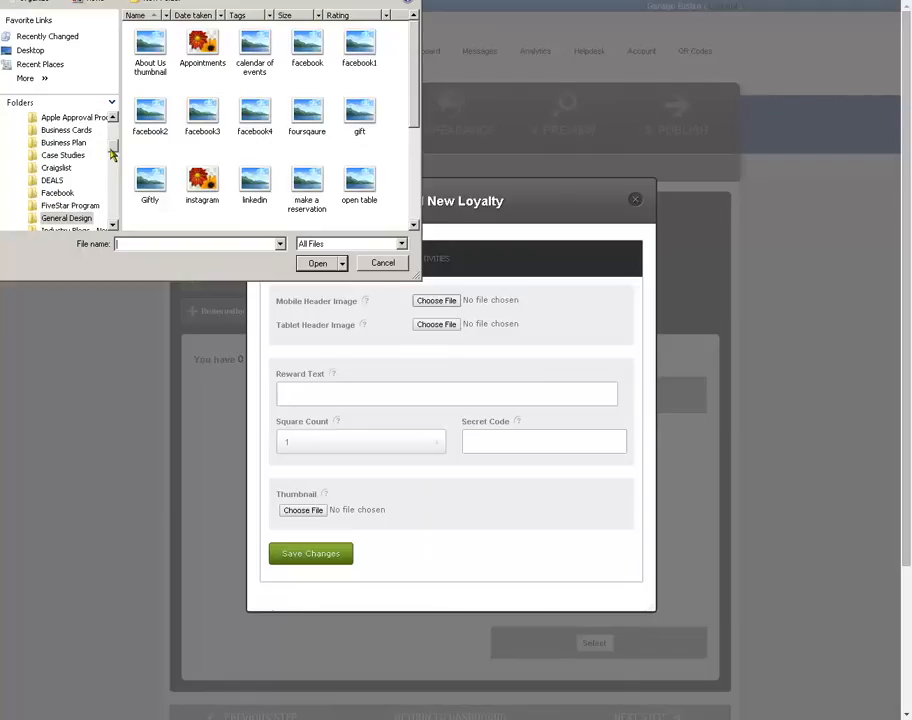
scroll(113, 152, "down", 3)
left_click(51, 156)
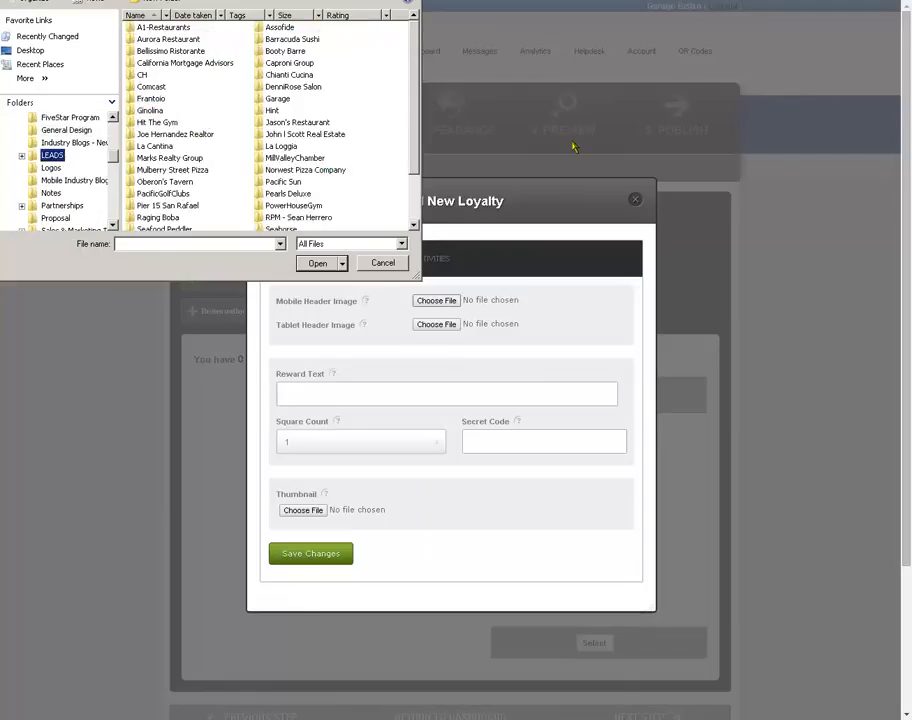
double_click(283, 99)
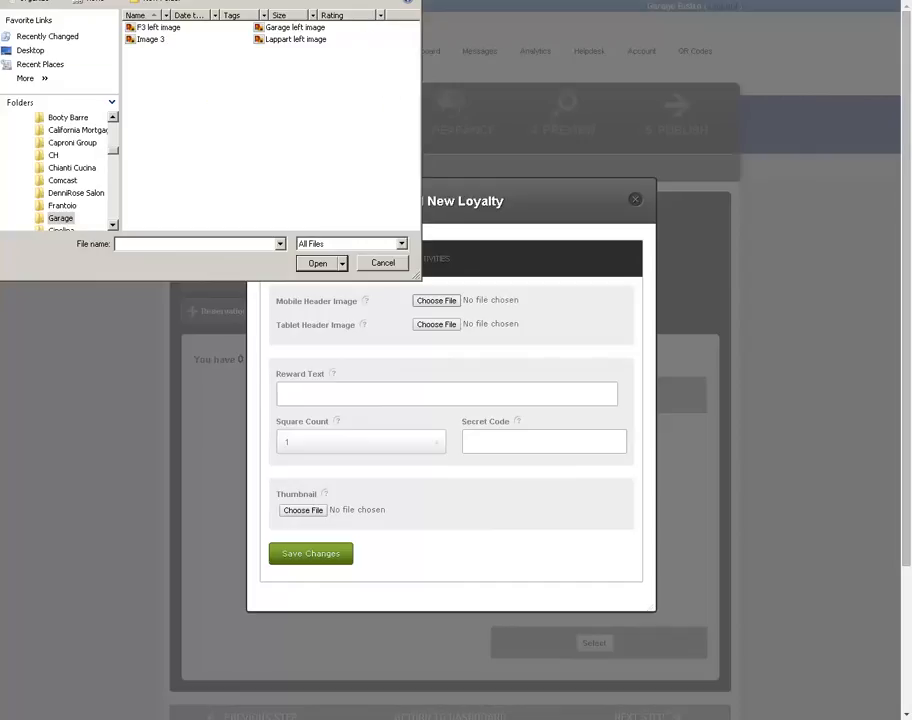
key("Escape")
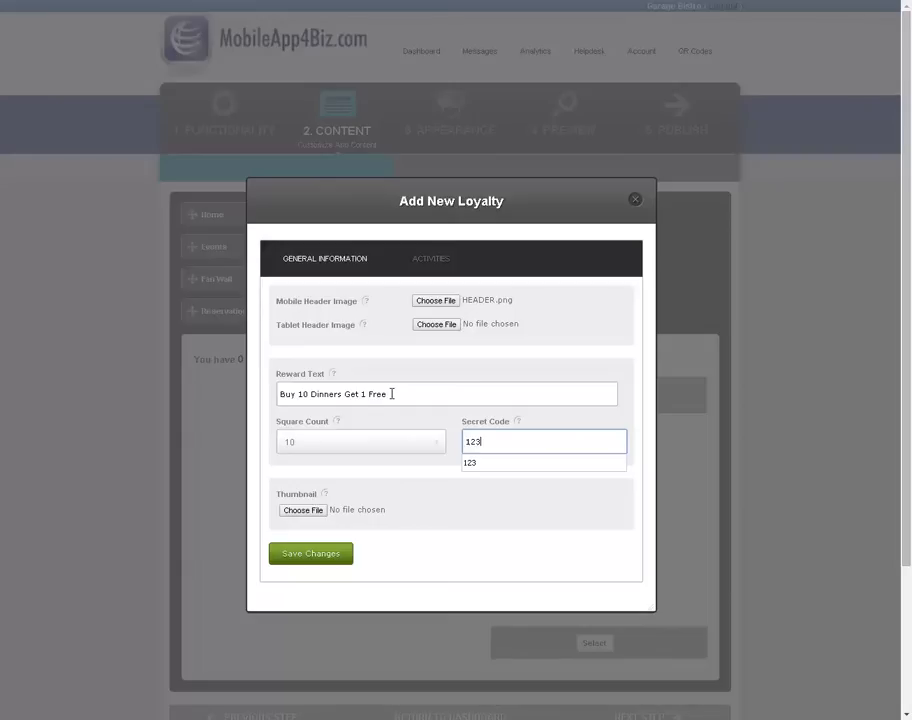
Fill in the reward text "Buy 10 Dinners Get 1 Free", a square count of 10 and the secret code, and save the loyalty reward.
left_click(428, 447)
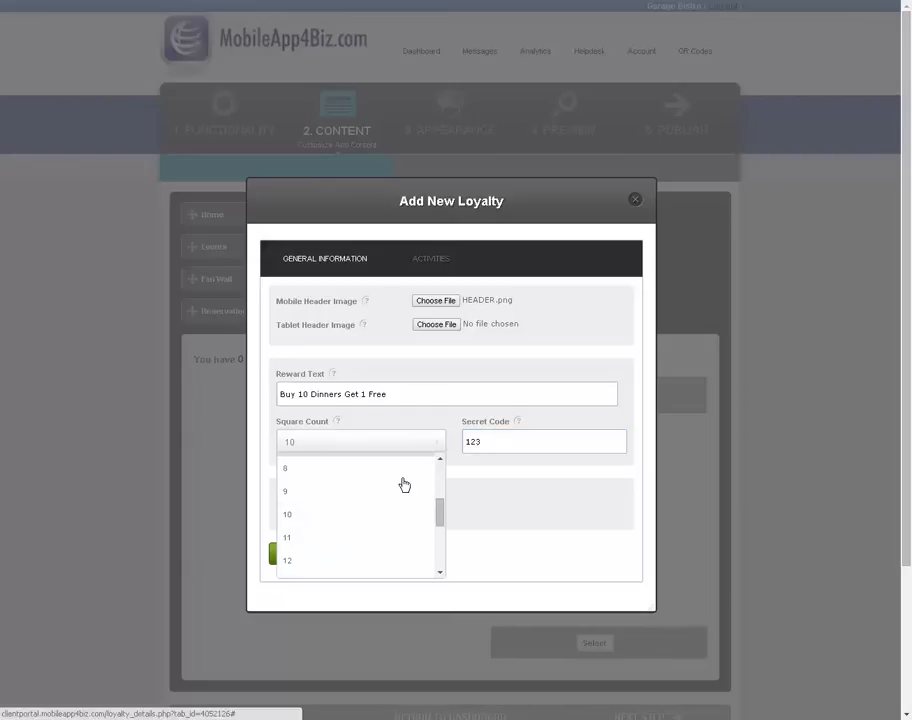
left_click(425, 515)
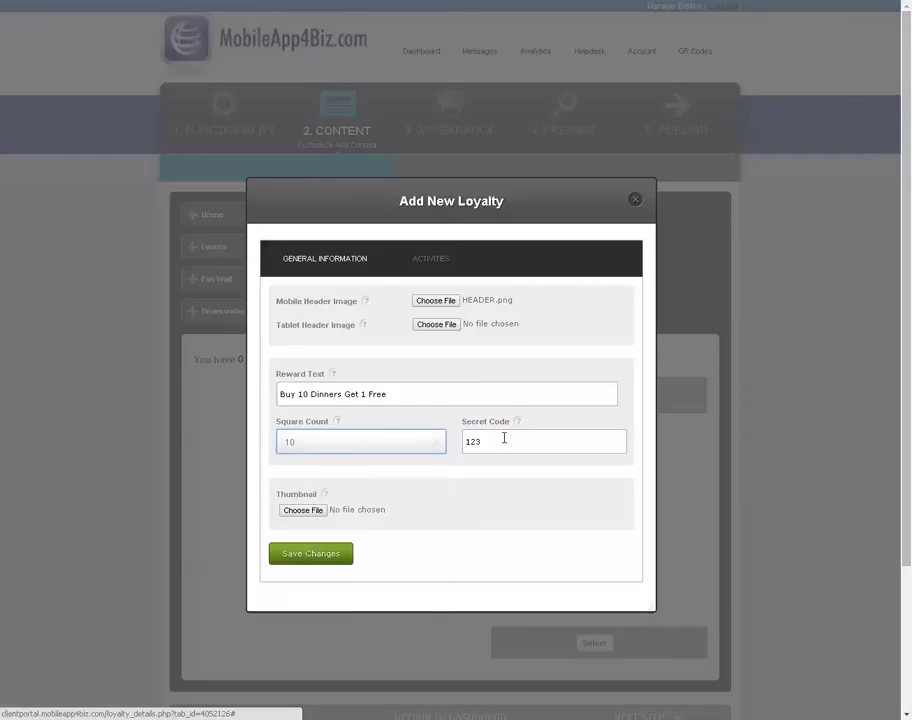
key("Tab")
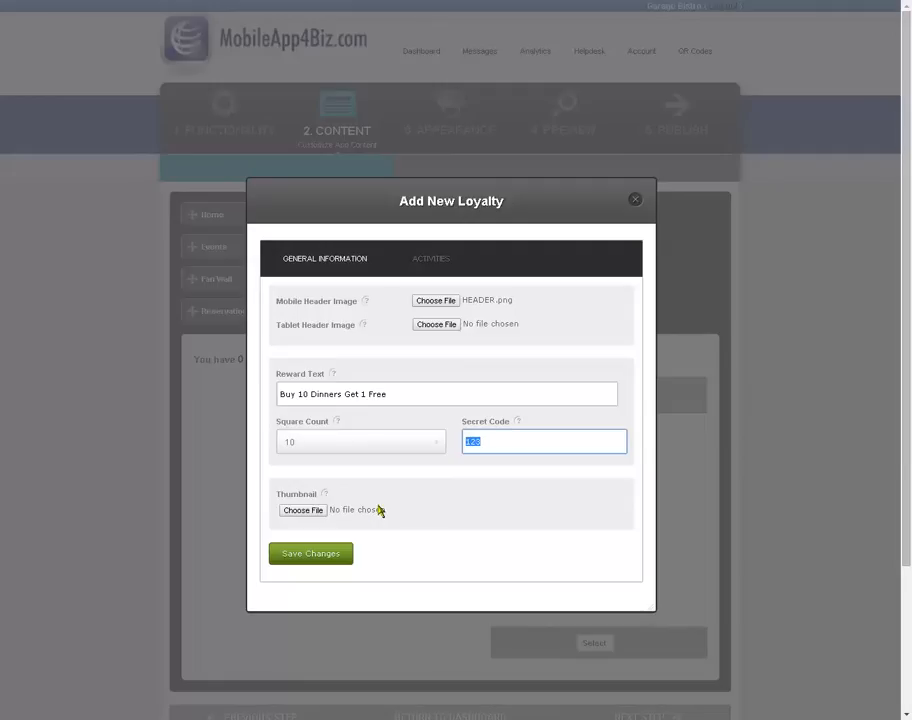
left_click(323, 556)
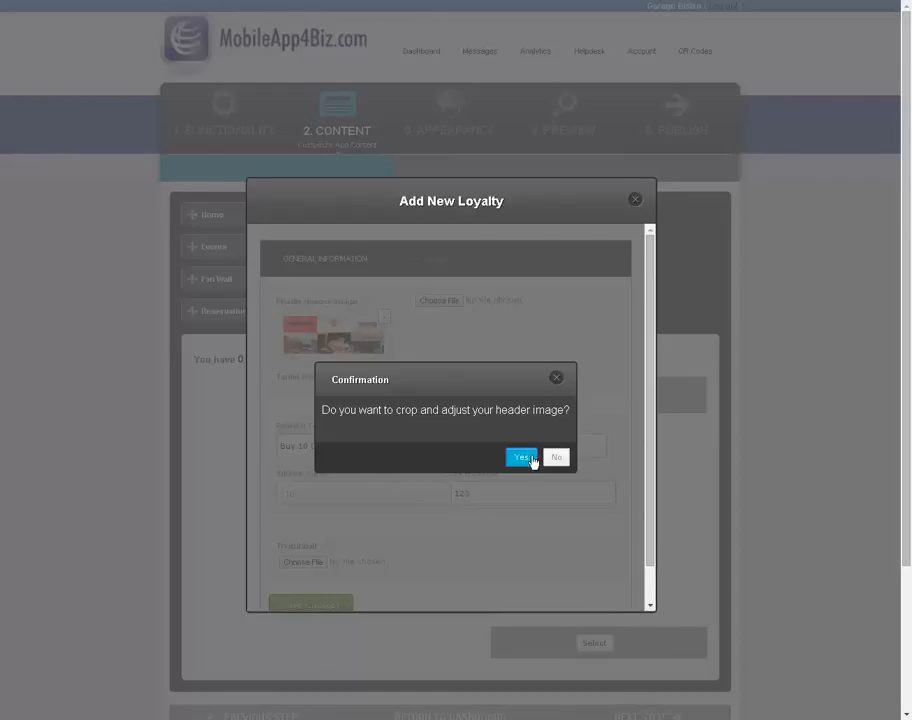
Agree to crop and adjust the loyalty header image, check its full width, and save the cropping.
left_click(528, 458)
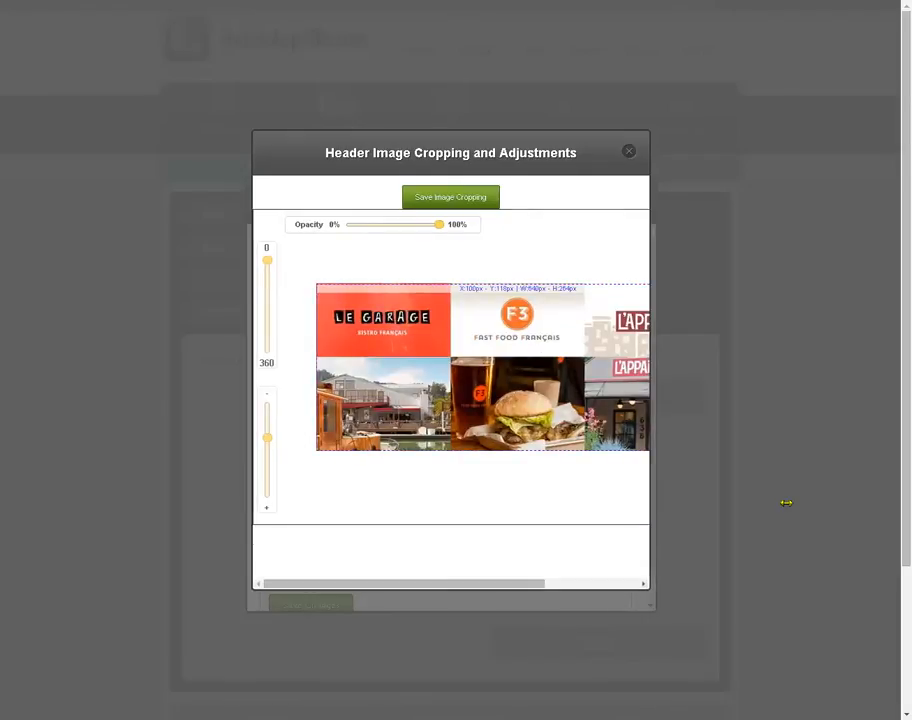
left_click_drag(521, 576, 503, 594)
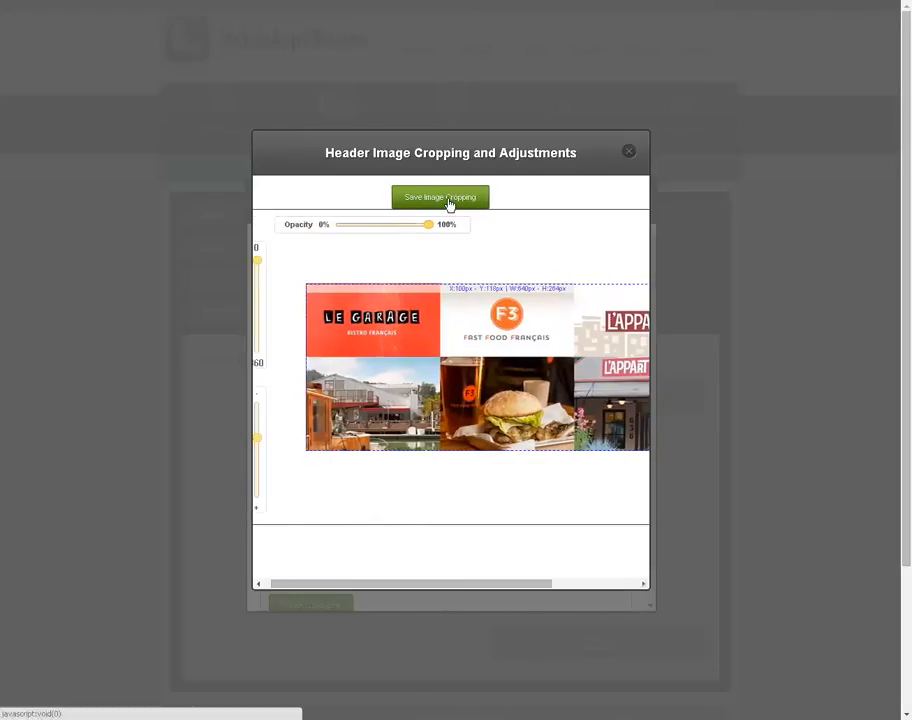
left_click(448, 202)
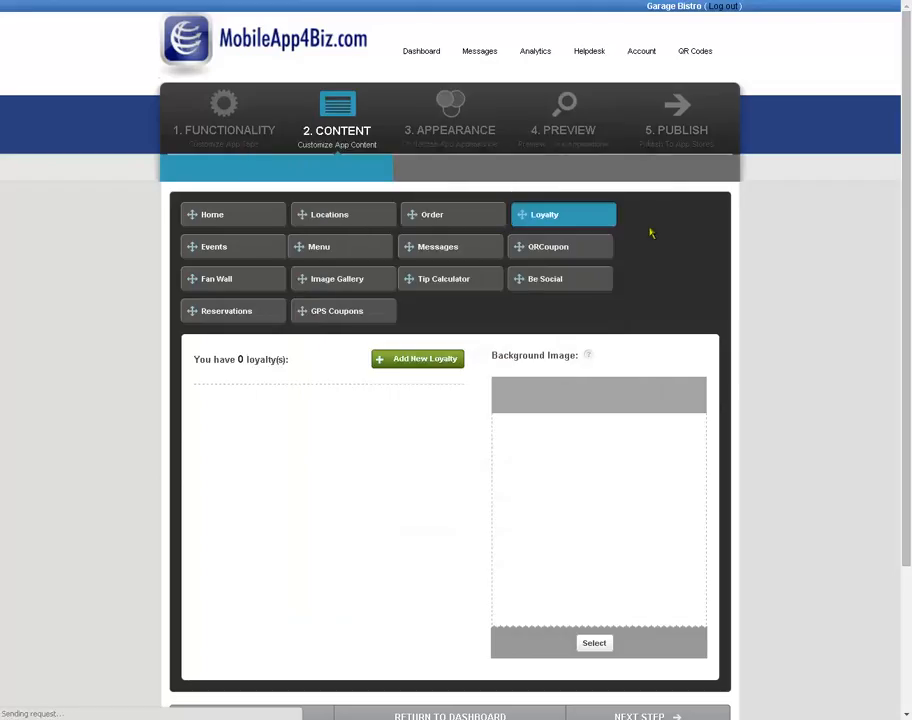